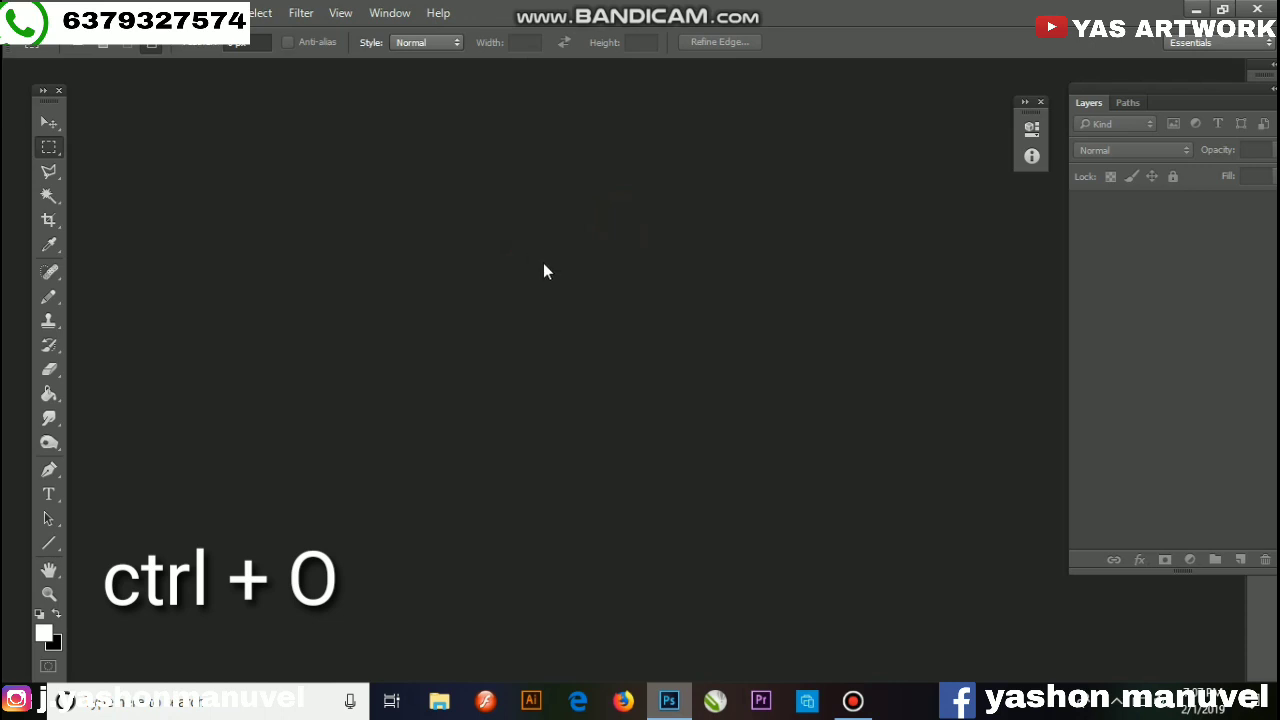
Step: Open IMG_20190131_173859.jpg through Camera Raw as a new Photoshop document
{"action": "key", "text": "ctrl+o"}
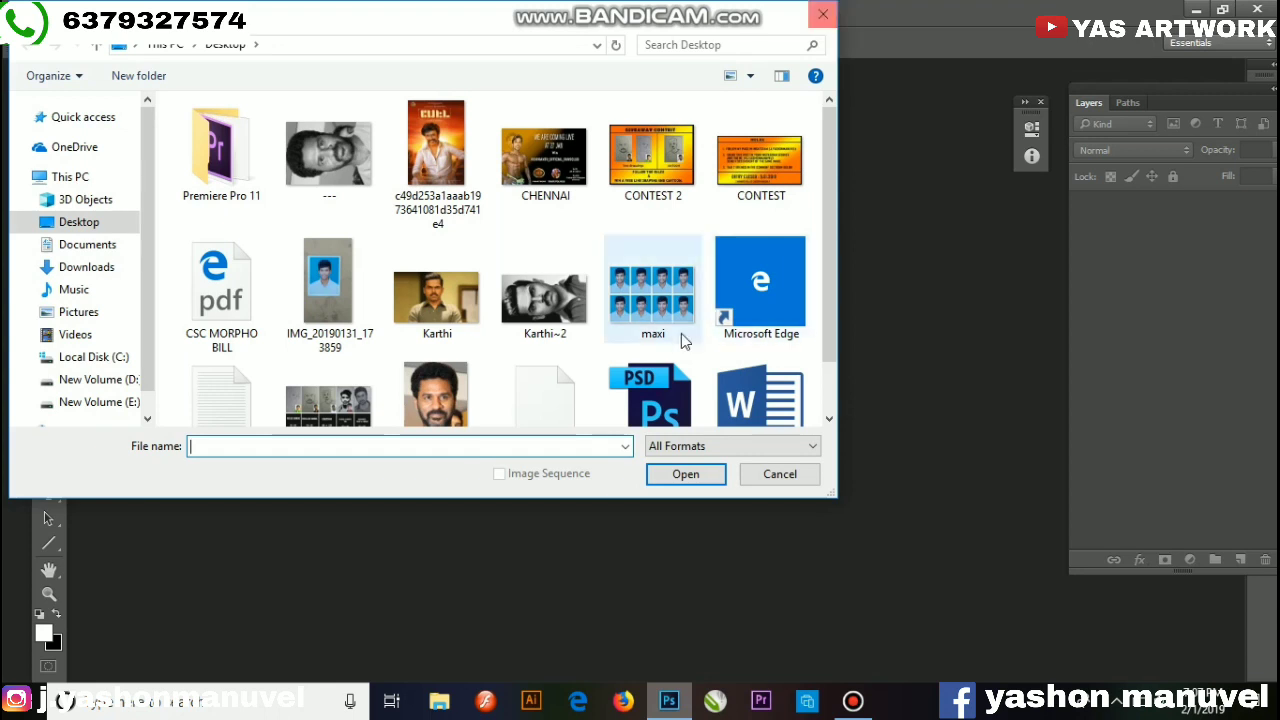
{"action": "left_click", "coordinate": [320, 316]}
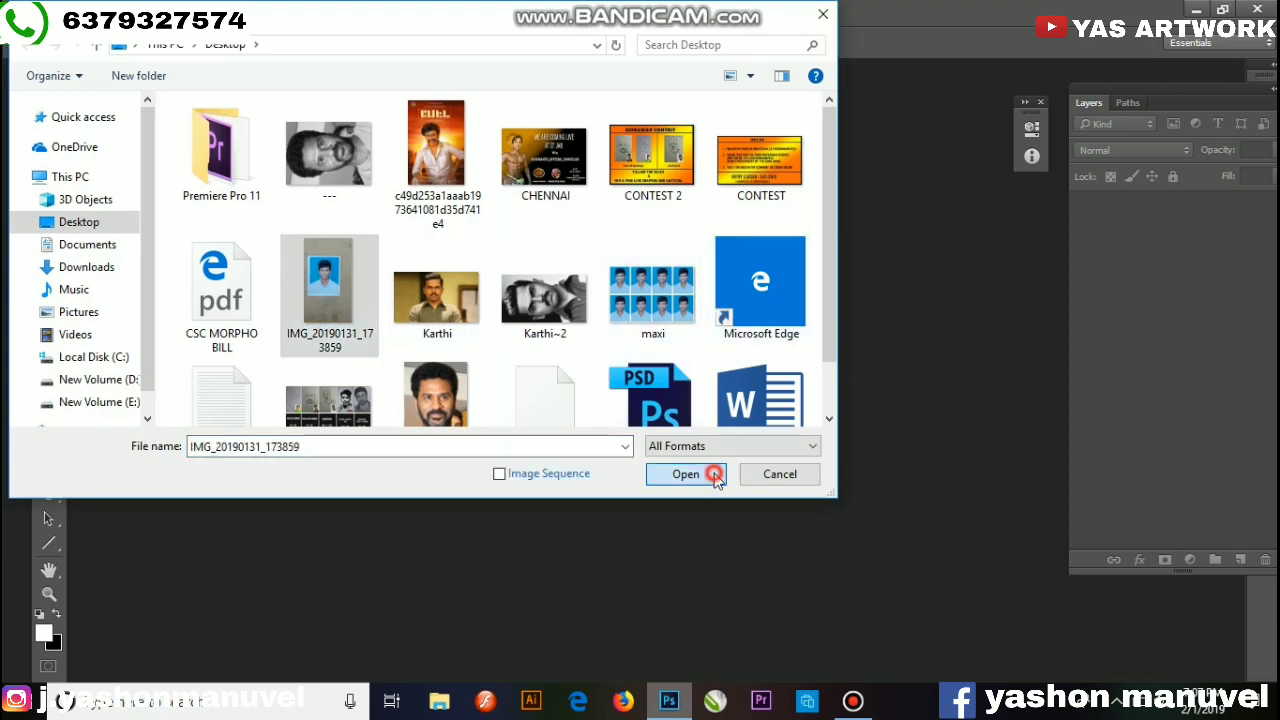
{"action": "left_click", "coordinate": [705, 474]}
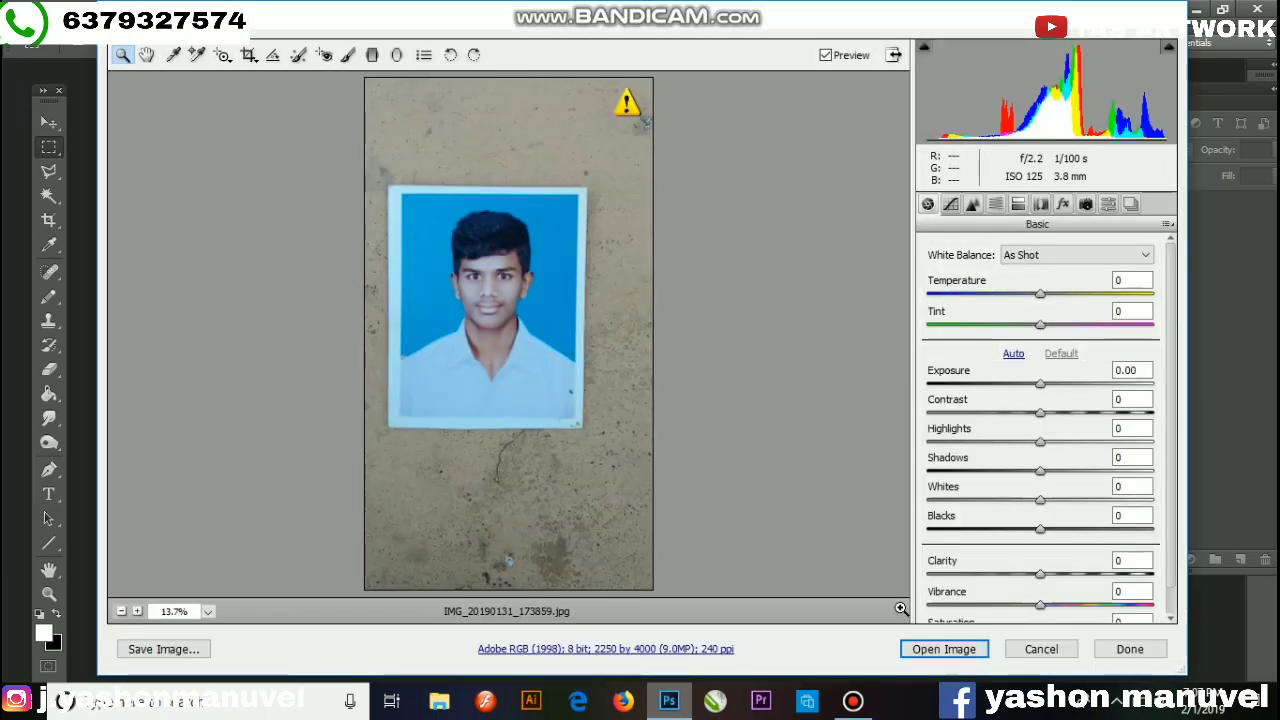
{"action": "left_click", "coordinate": [925, 649]}
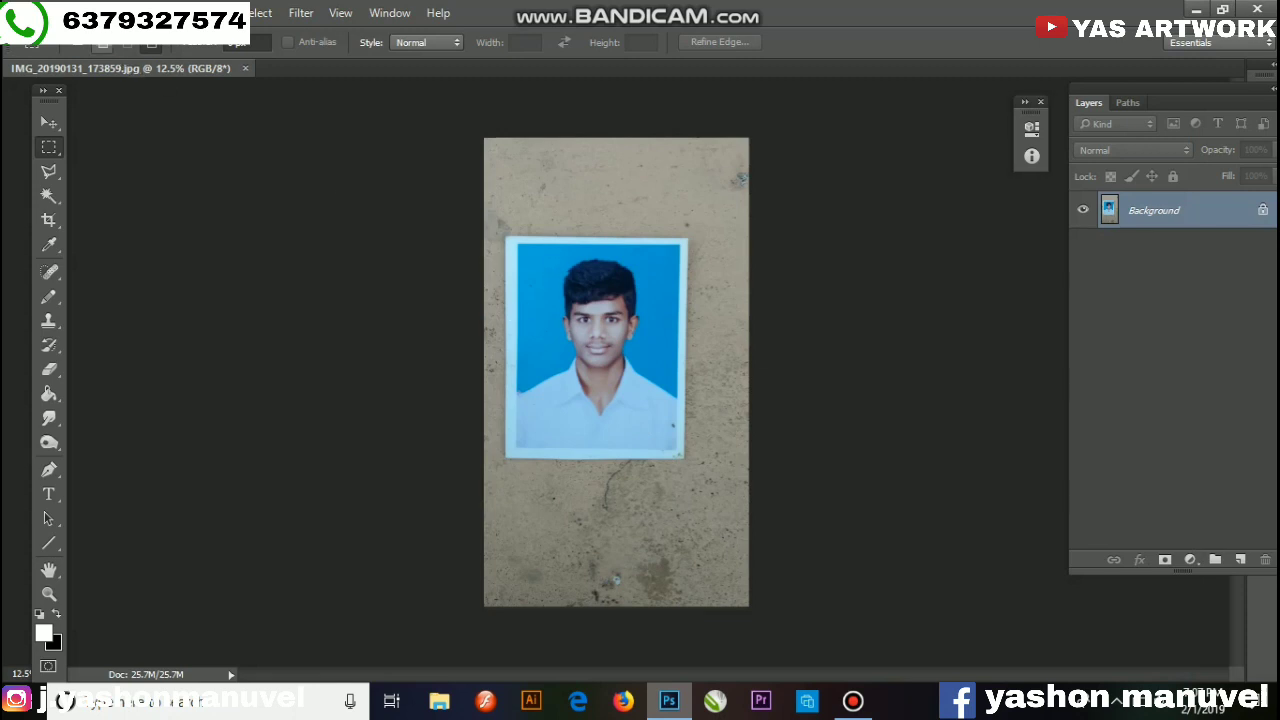
Step: Create a new white 6 × 4 inch document at 300 ppi
{"action": "left_click", "coordinate": [22, 12]}
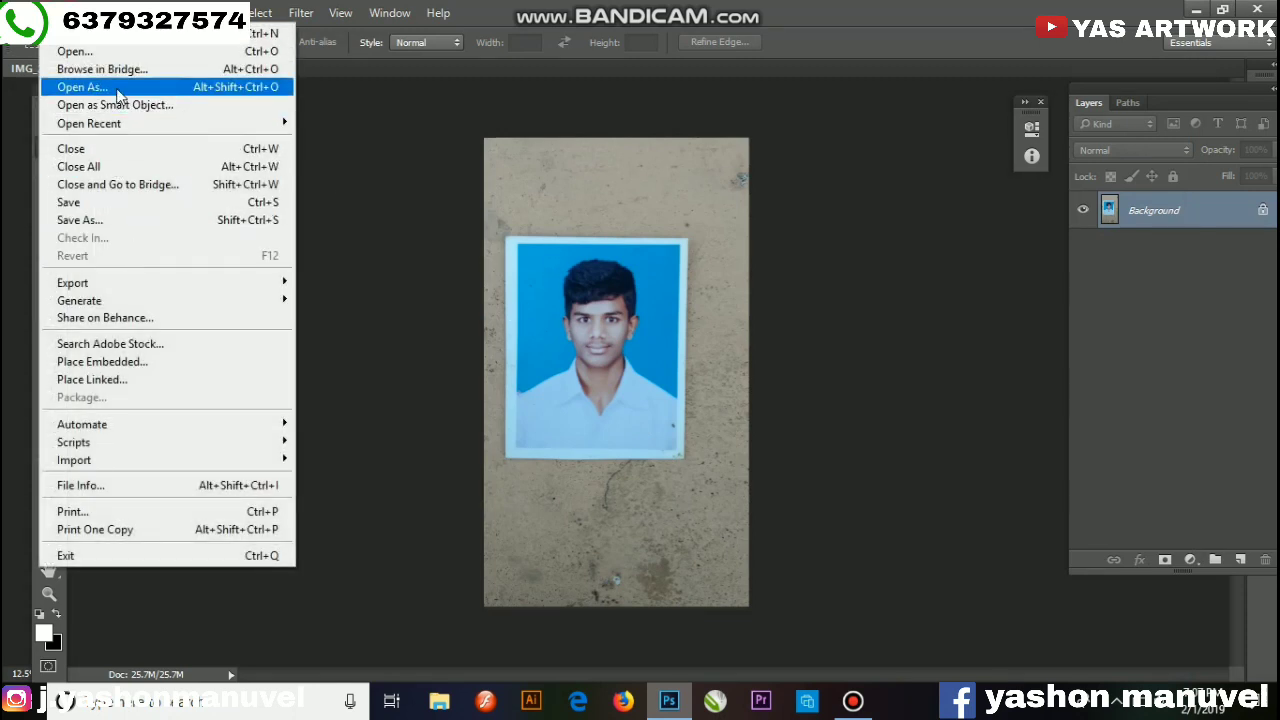
{"action": "left_click", "coordinate": [106, 40]}
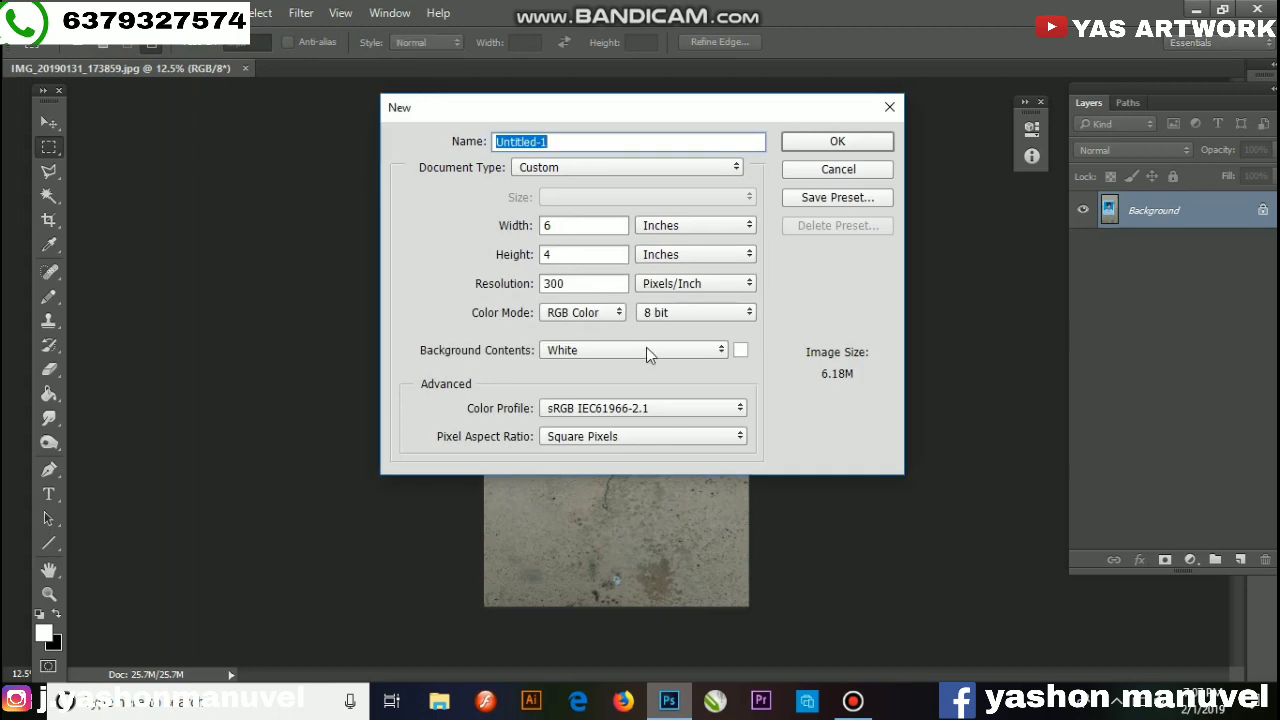
{"action": "left_click", "coordinate": [805, 142]}
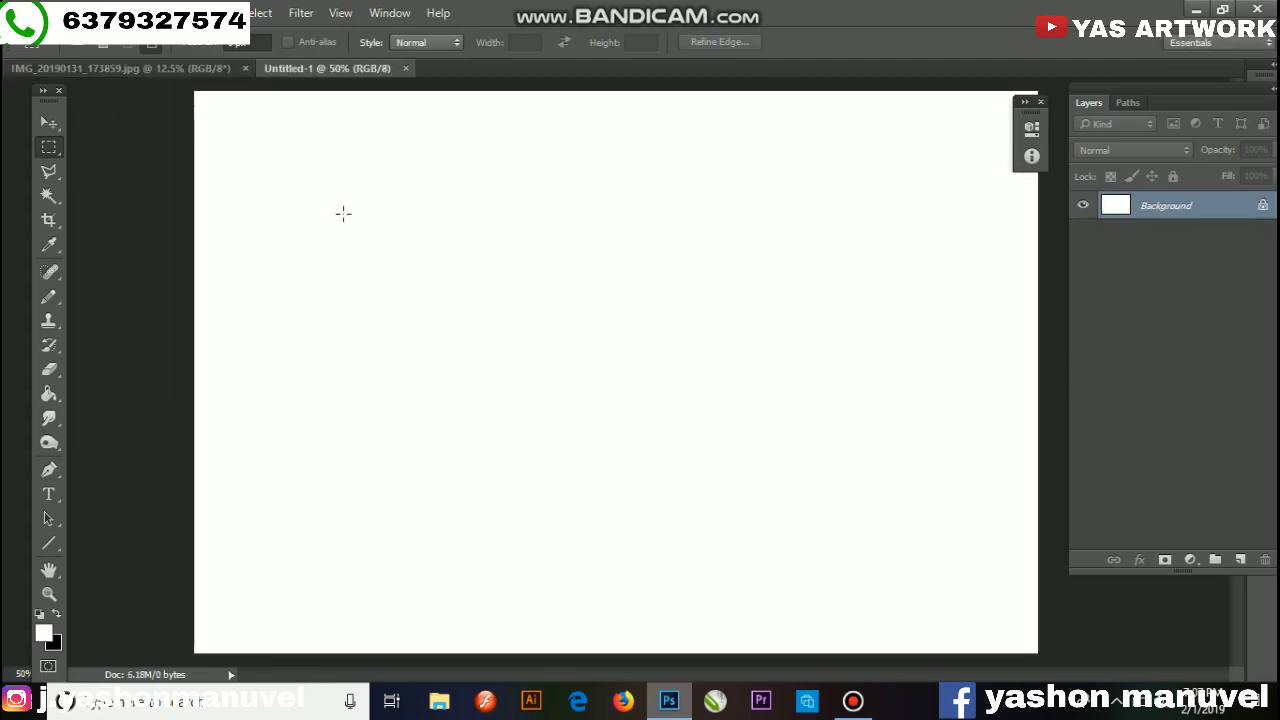
Step: Create a second white document sized 2 × 1.5 inches at 300 ppi
{"action": "left_click", "coordinate": [20, 12]}
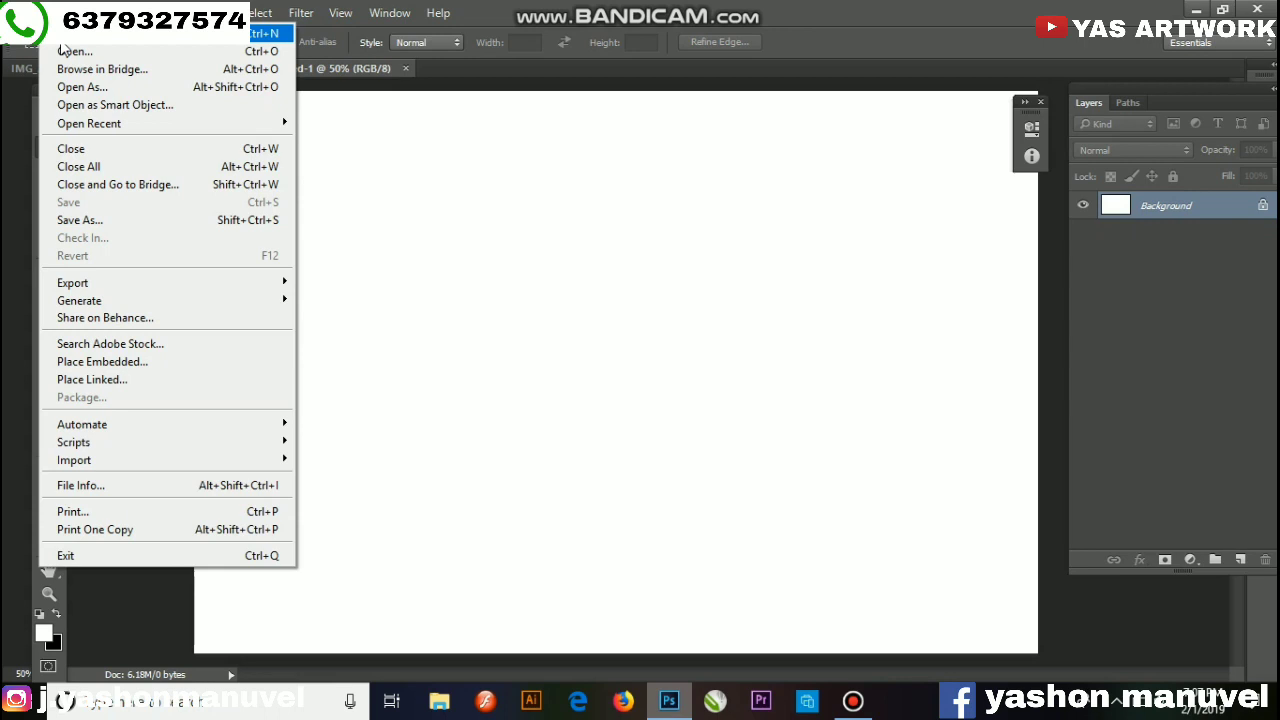
{"action": "left_click", "coordinate": [40, 31]}
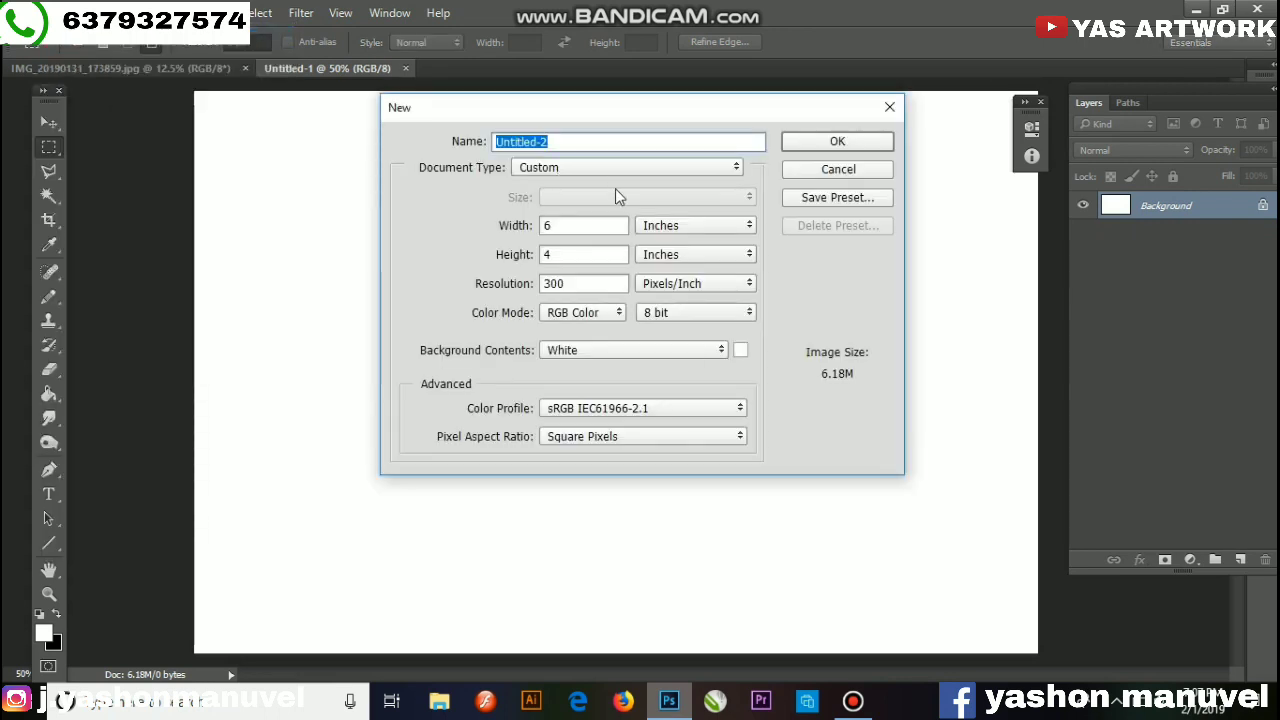
{"action": "mouse_move", "coordinate": [574, 226]}
{"action": "left_mouse_down"}
{"action": "mouse_move", "coordinate": [549, 229]}
{"action": "mouse_move", "coordinate": [538, 268]}
{"action": "left_mouse_up"}
{"action": "type", "text": "1.5"}
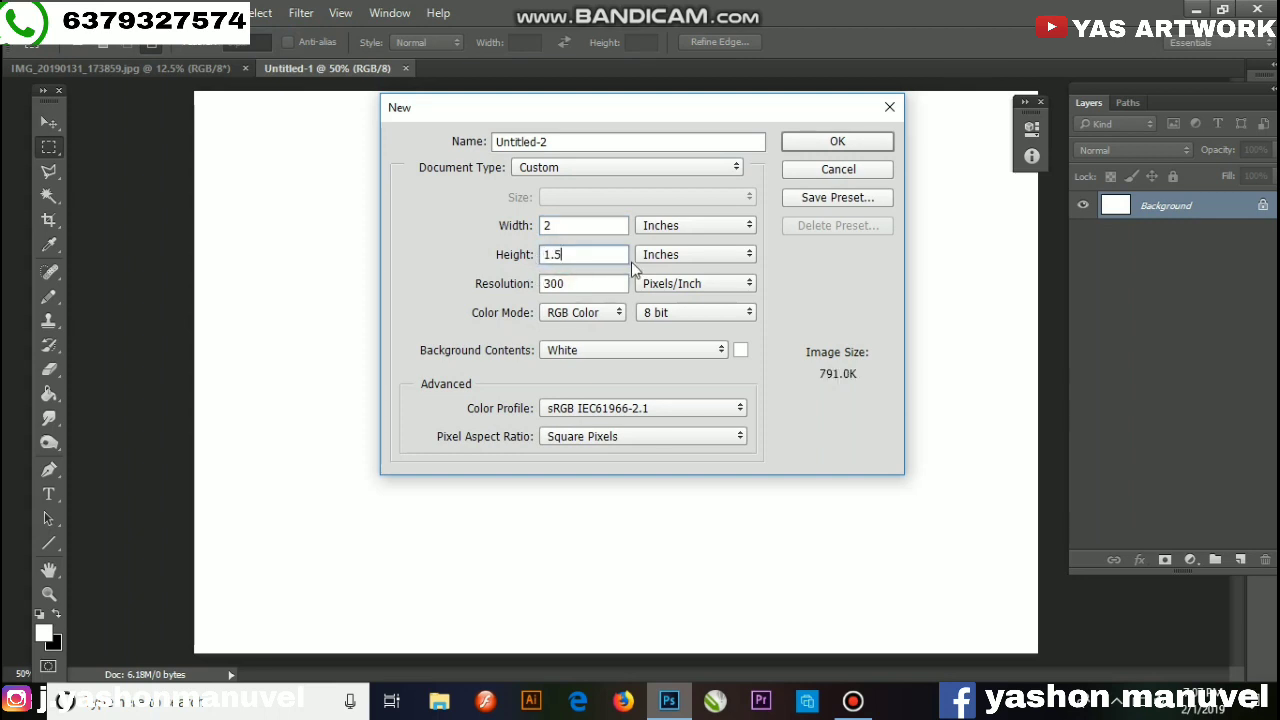
{"action": "left_click", "coordinate": [803, 143]}
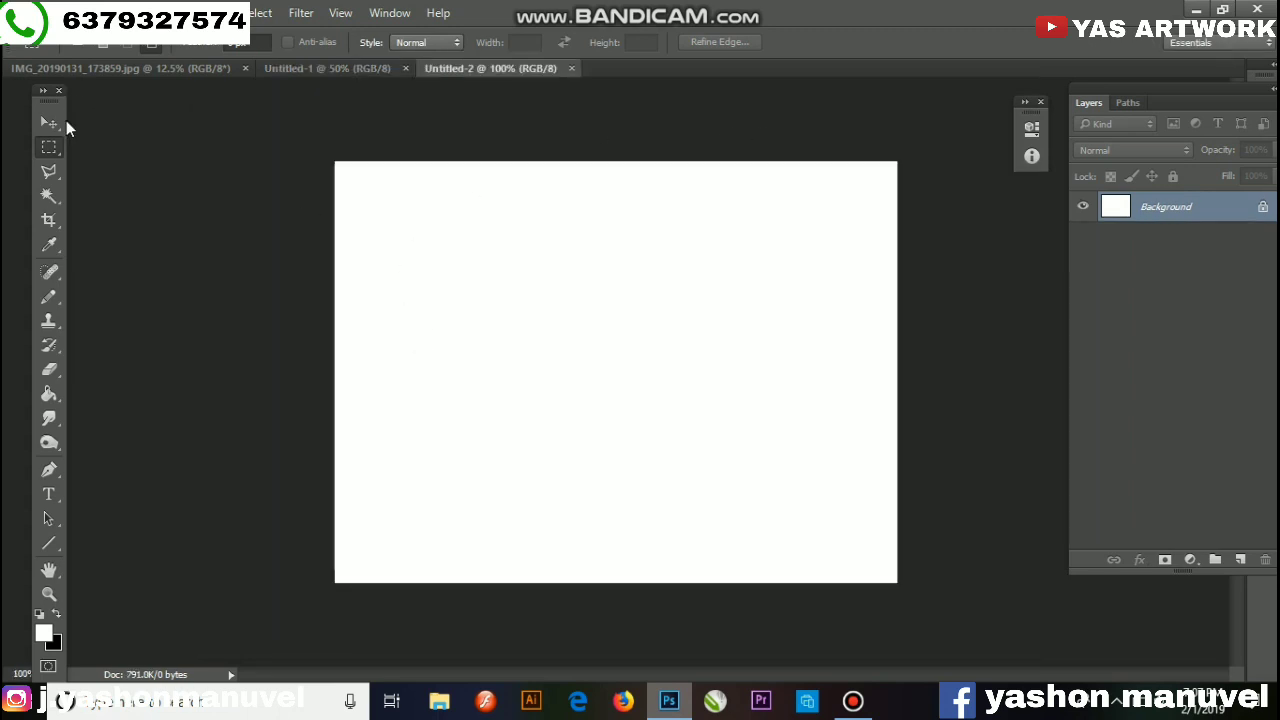
Step: Rotate Untitled-2 90° clockwise into portrait, then go back to the IMG_20190131_173859 photo
{"action": "left_click", "coordinate": [55, 123]}
{"action": "left_click", "coordinate": [848, 170]}
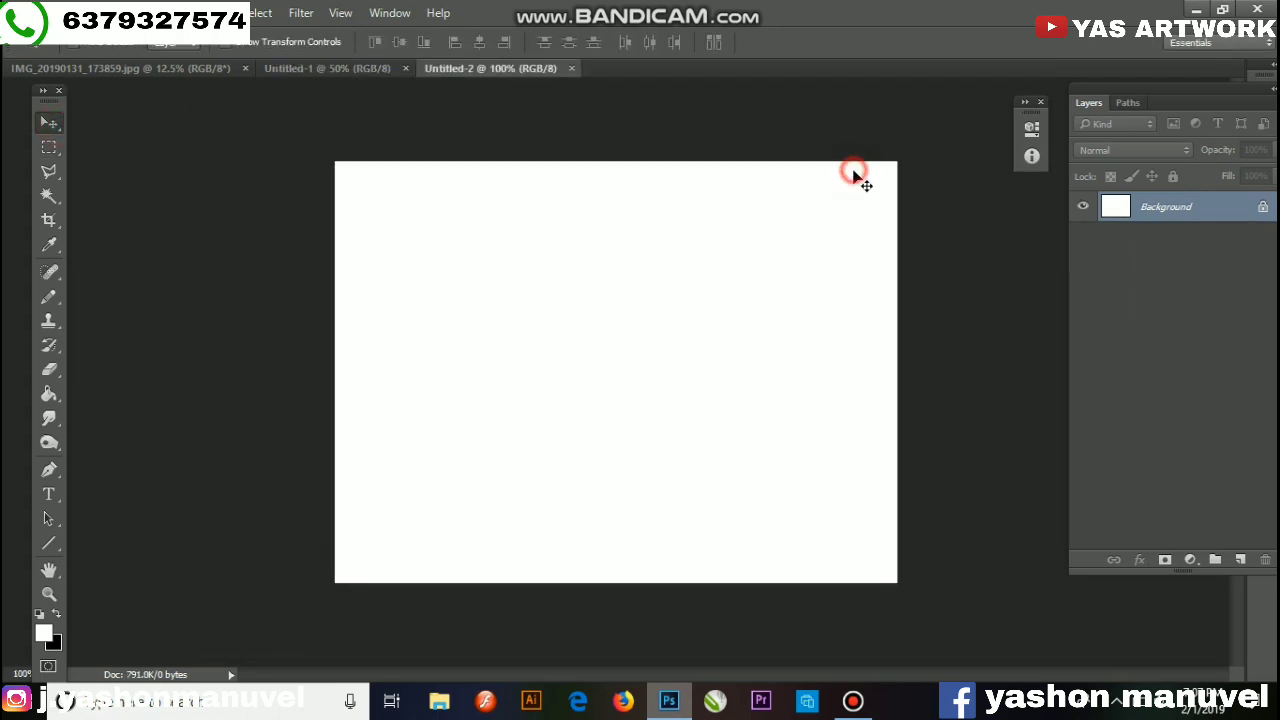
{"action": "key", "text": "ctrl+minus"}
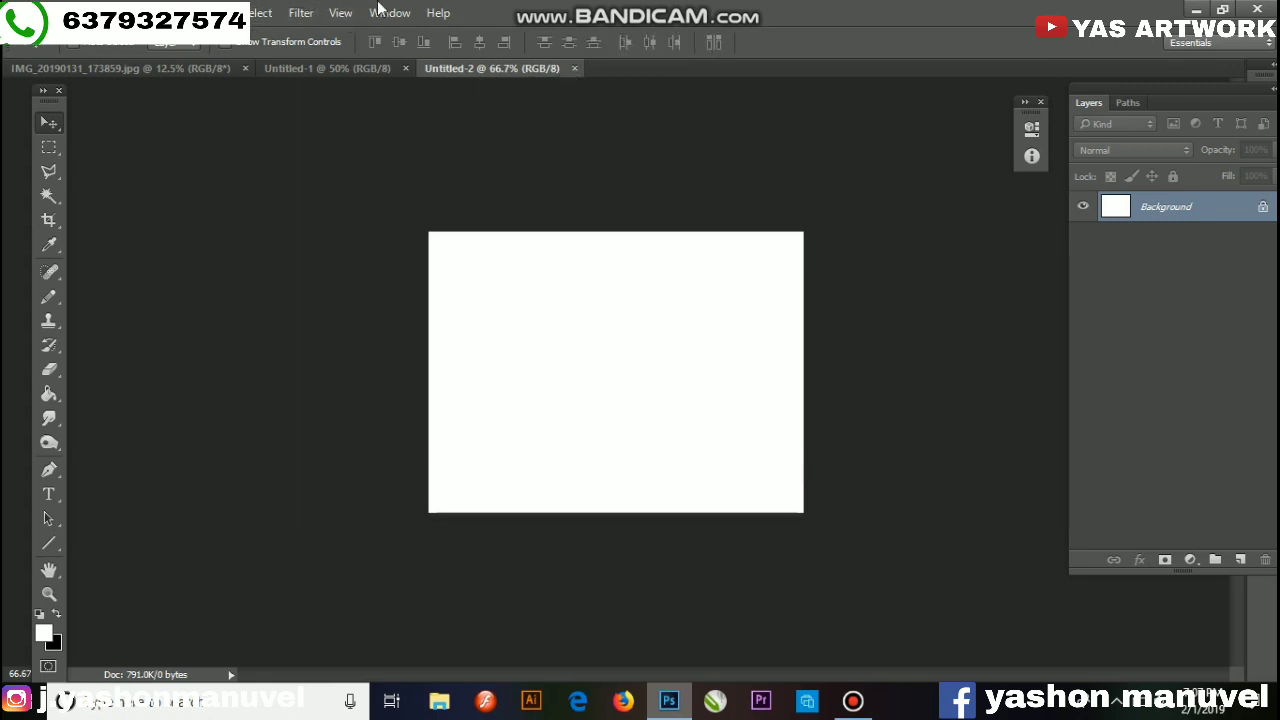
{"action": "left_click", "coordinate": [128, 12]}
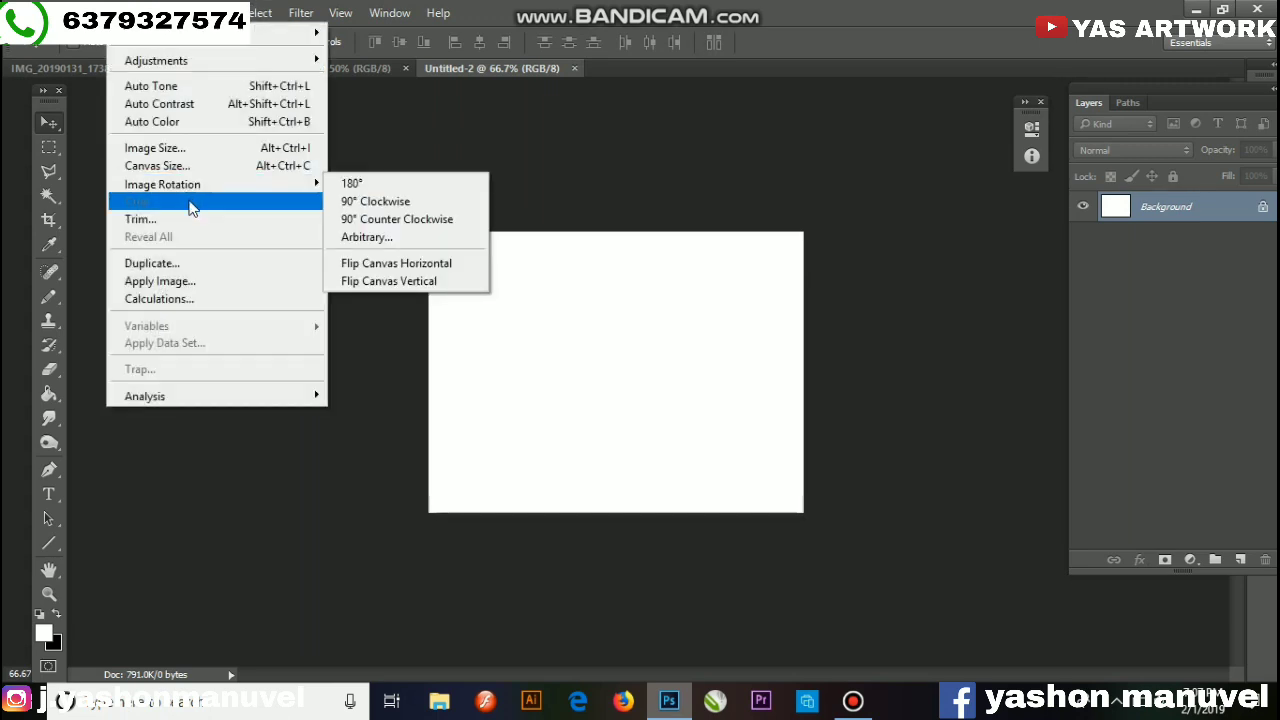
{"action": "mouse_move", "coordinate": [162, 184]}
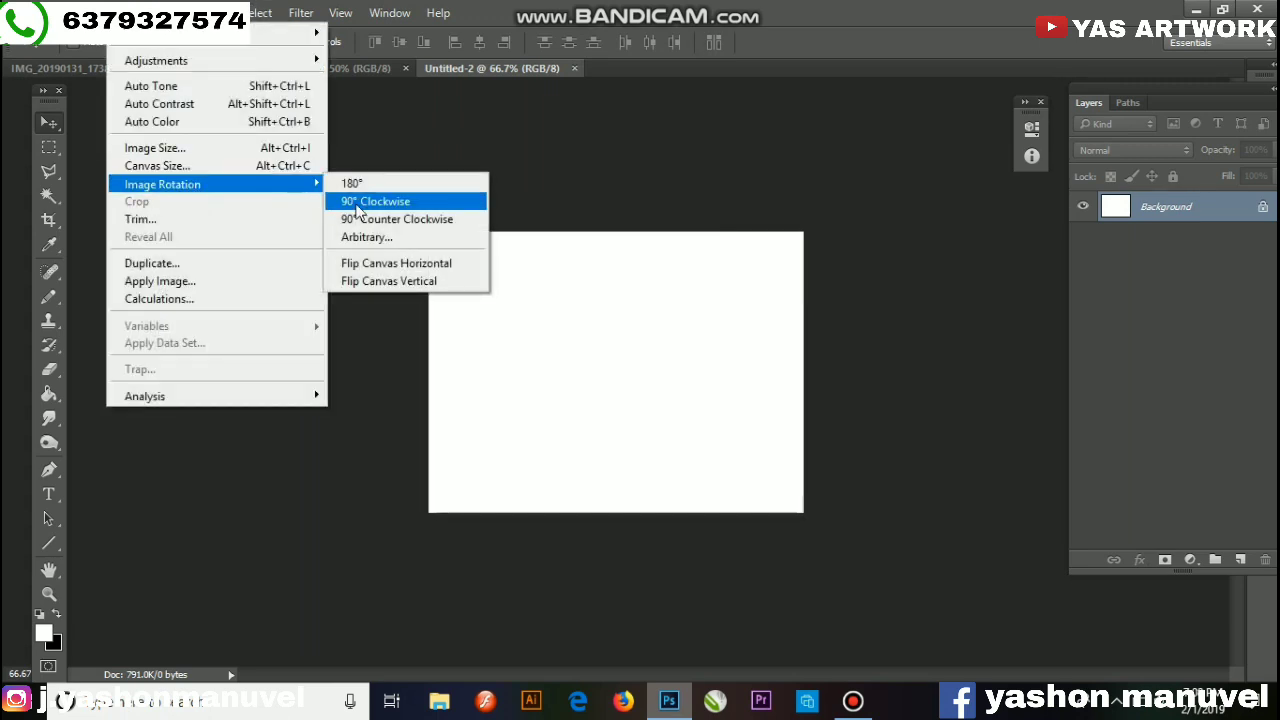
{"action": "left_click", "coordinate": [358, 203]}
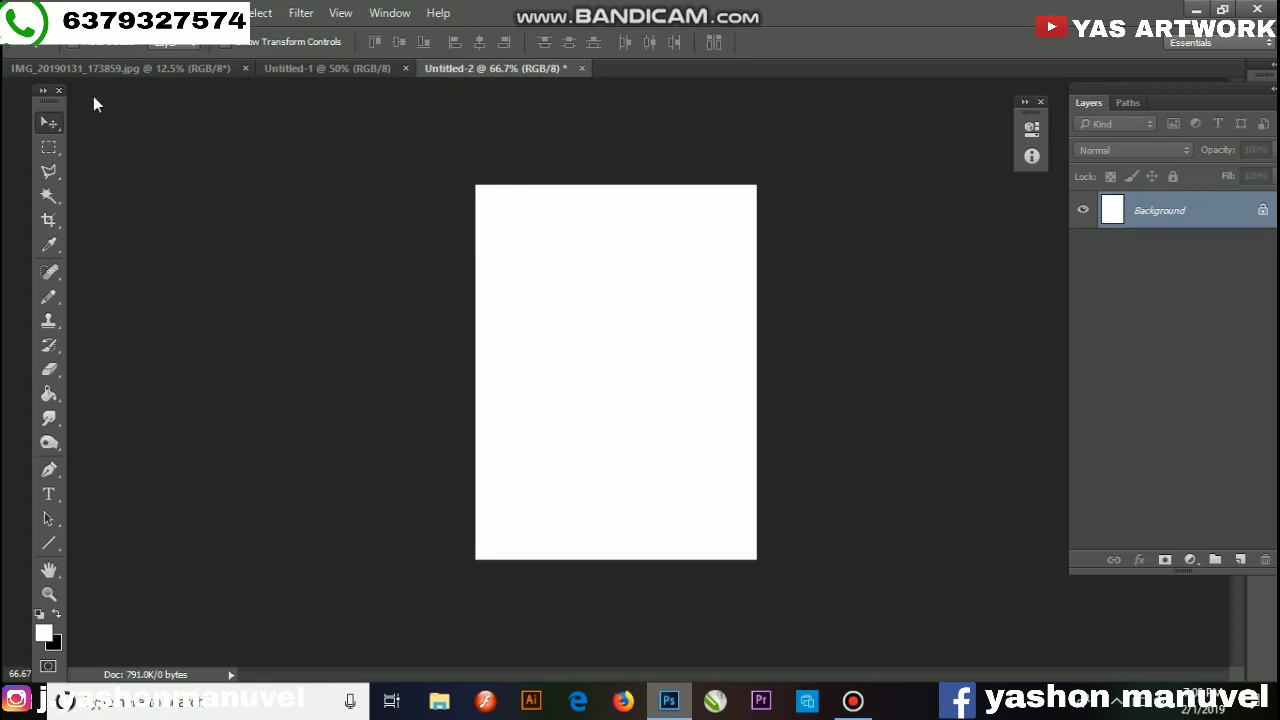
{"action": "left_click", "coordinate": [135, 67]}
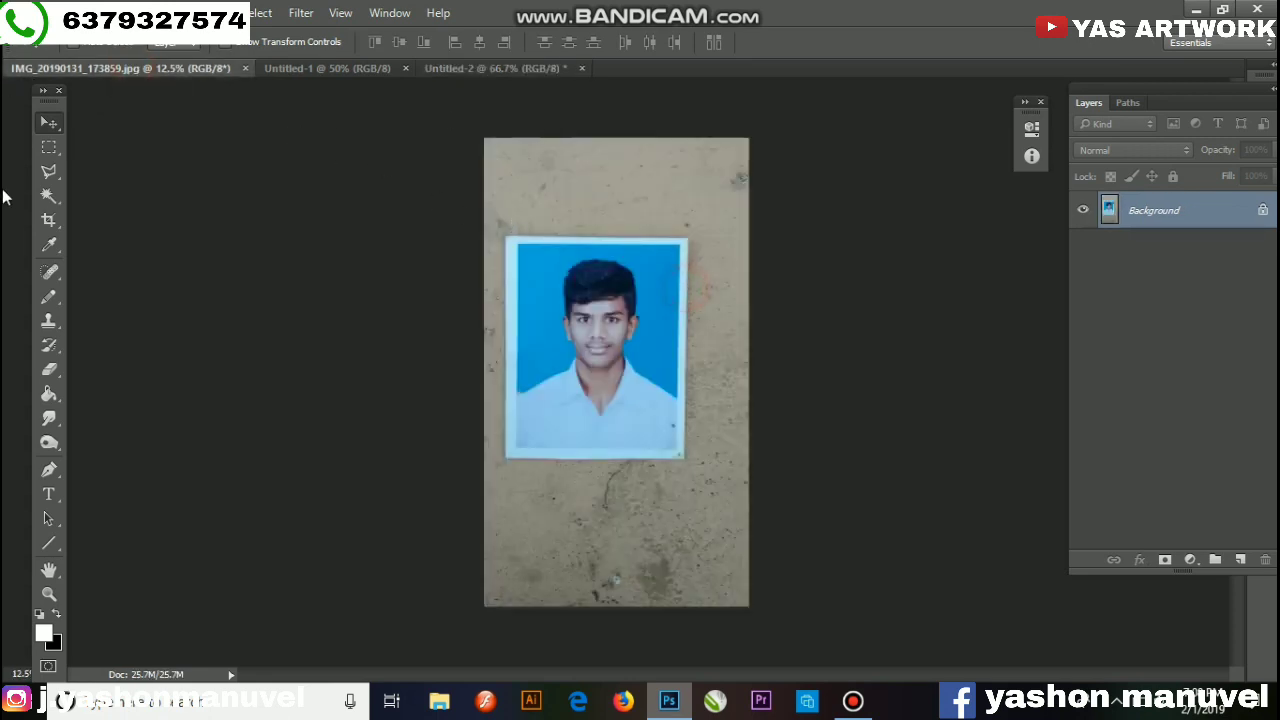
Step: Crop the photo to just the printed passport picture
{"action": "left_click", "coordinate": [50, 145]}
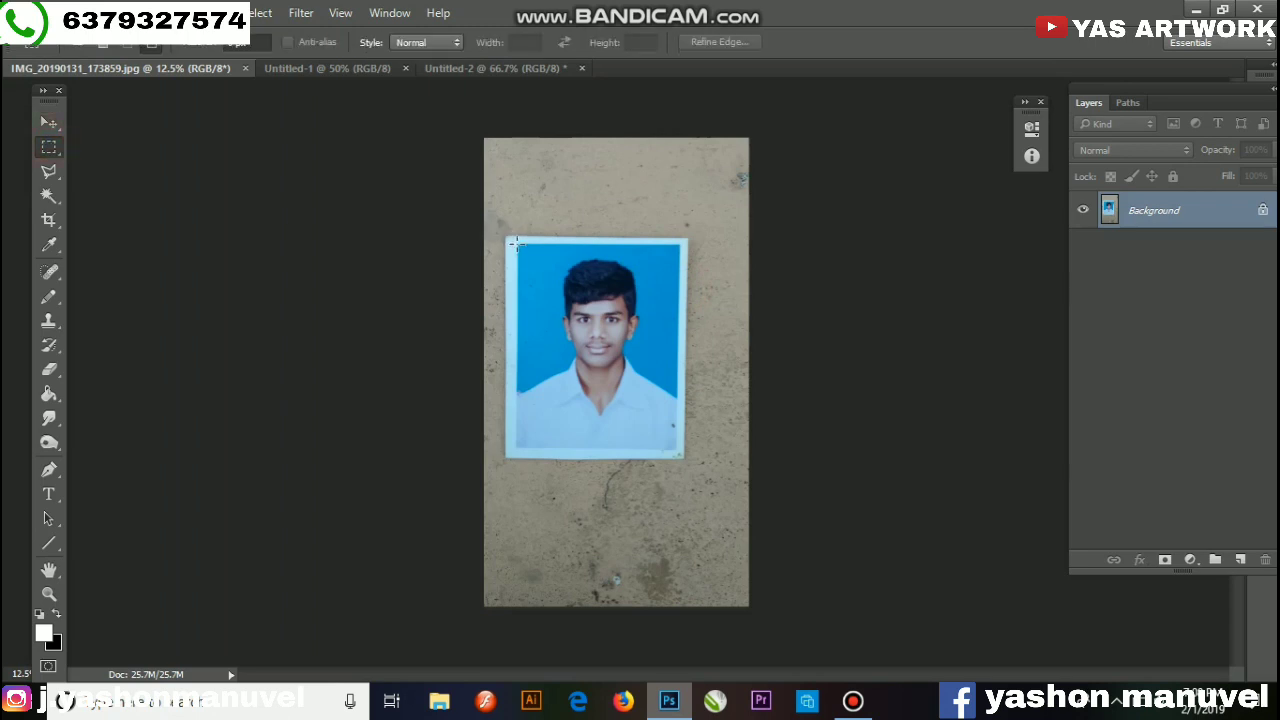
{"action": "left_click_drag", "start_coordinate": [516, 243], "coordinate": [657, 442]}
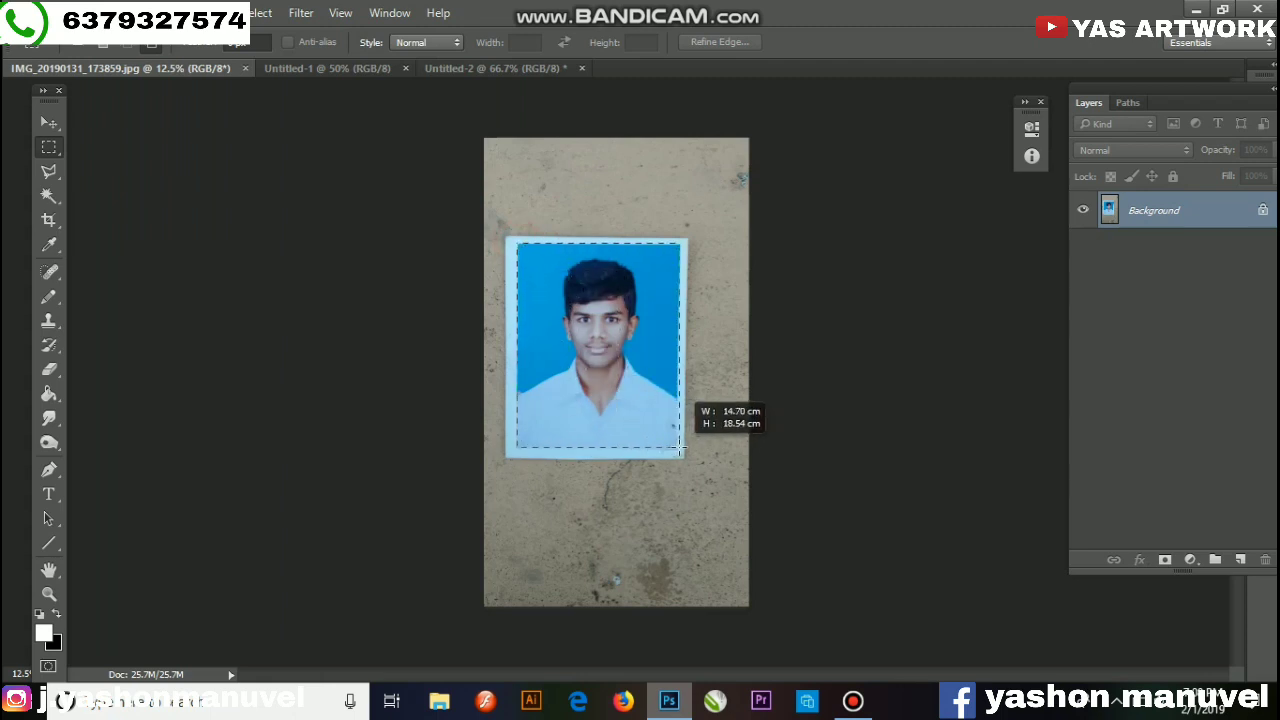
{"action": "left_click_drag", "start_coordinate": [657, 442], "coordinate": [679, 450]}
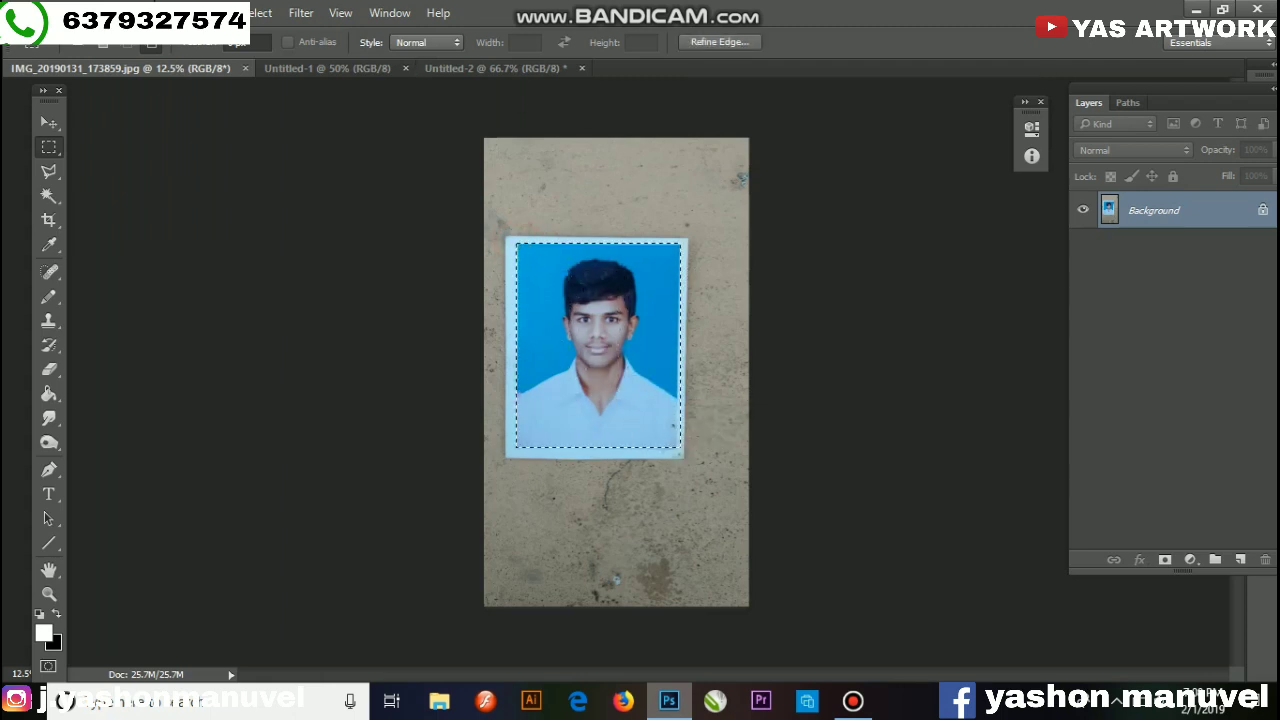
{"action": "left_click", "coordinate": [125, 12]}
{"action": "left_click", "coordinate": [163, 204]}
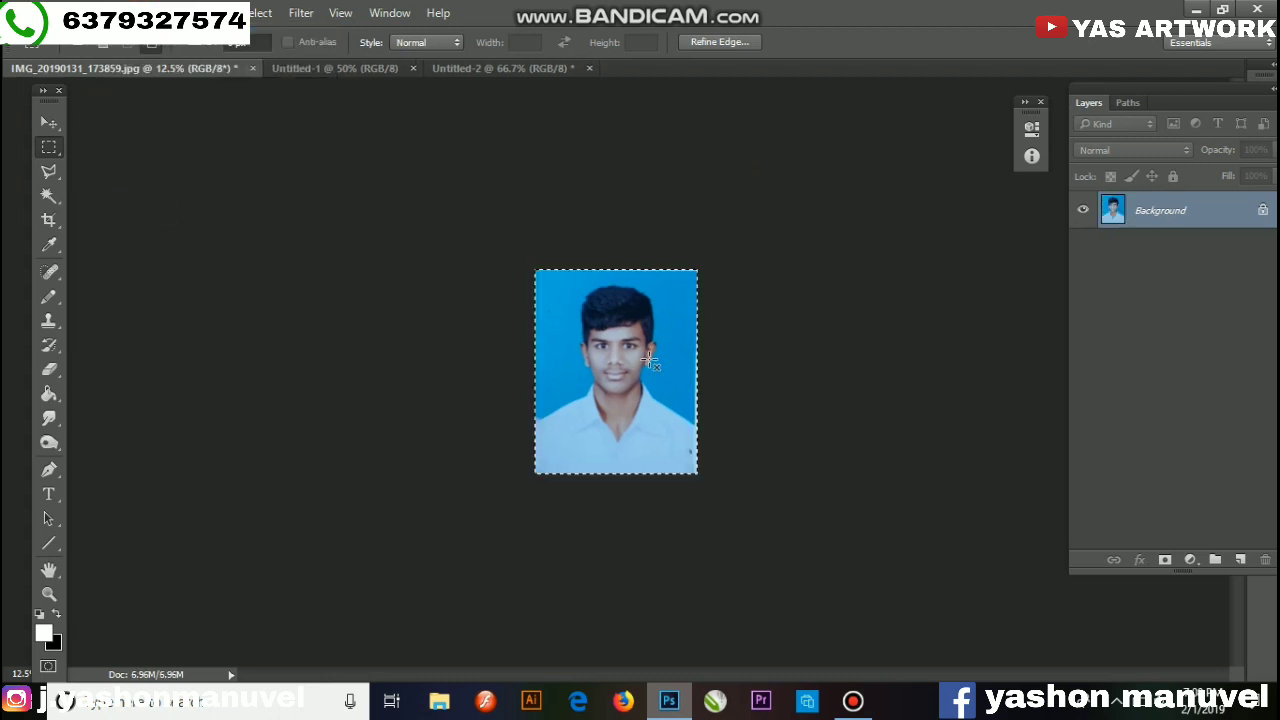
{"action": "right_click", "coordinate": [611, 300]}
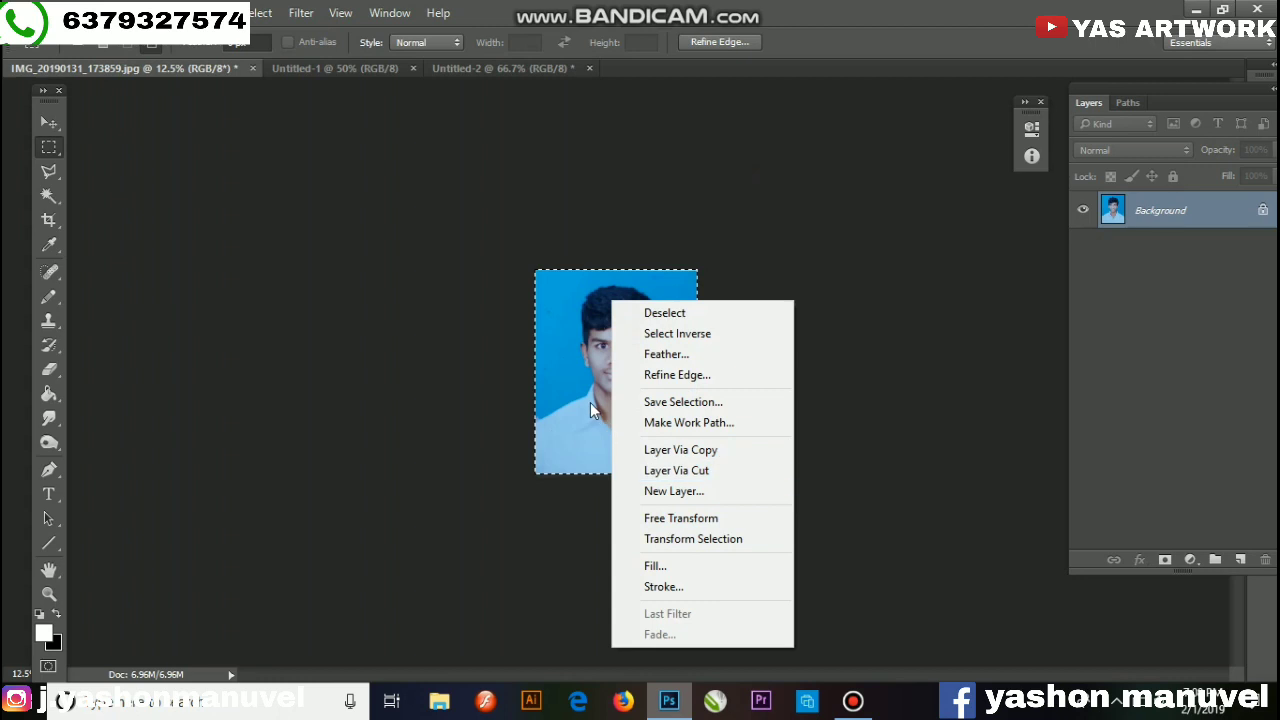
{"action": "left_click", "coordinate": [590, 402]}
Step: Drag the cropped picture into Untitled-2 as a new layer
{"action": "left_click", "coordinate": [52, 124]}
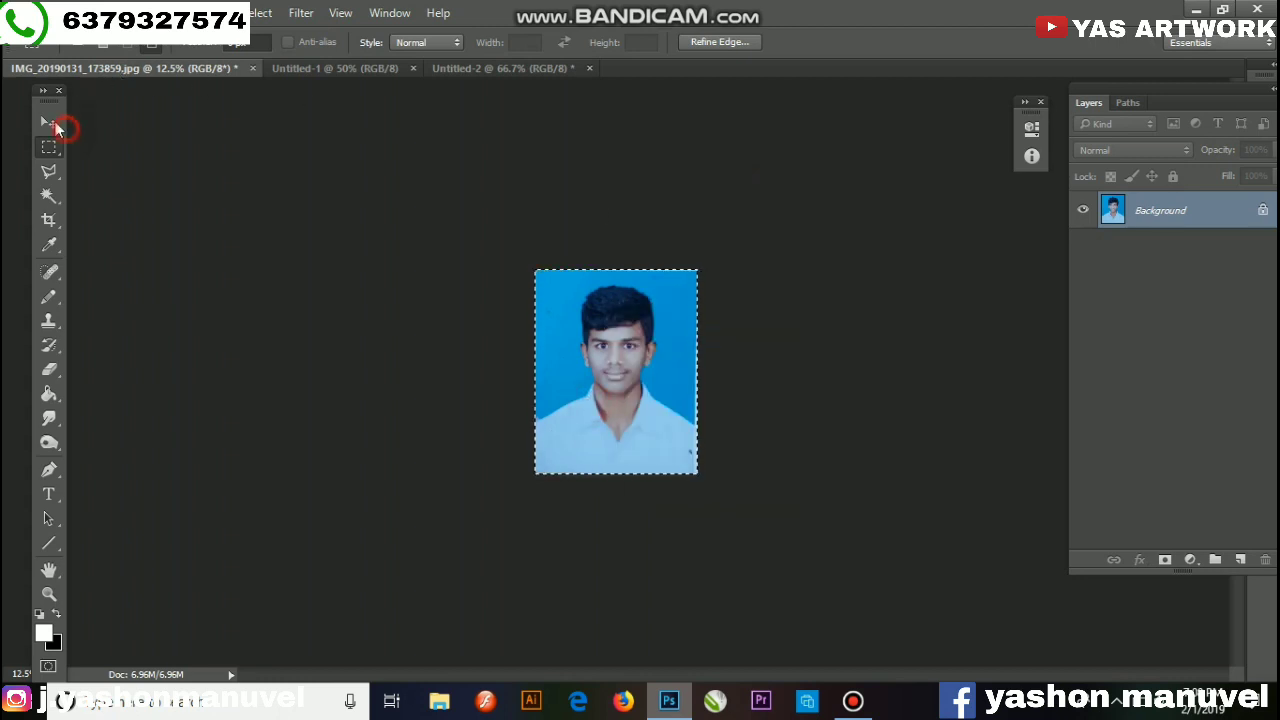
{"action": "mouse_move", "coordinate": [661, 327]}
{"action": "left_mouse_down"}
{"action": "mouse_move", "coordinate": [541, 278]}
{"action": "mouse_move", "coordinate": [577, 260]}
{"action": "mouse_move", "coordinate": [367, 79]}
{"action": "left_mouse_up"}
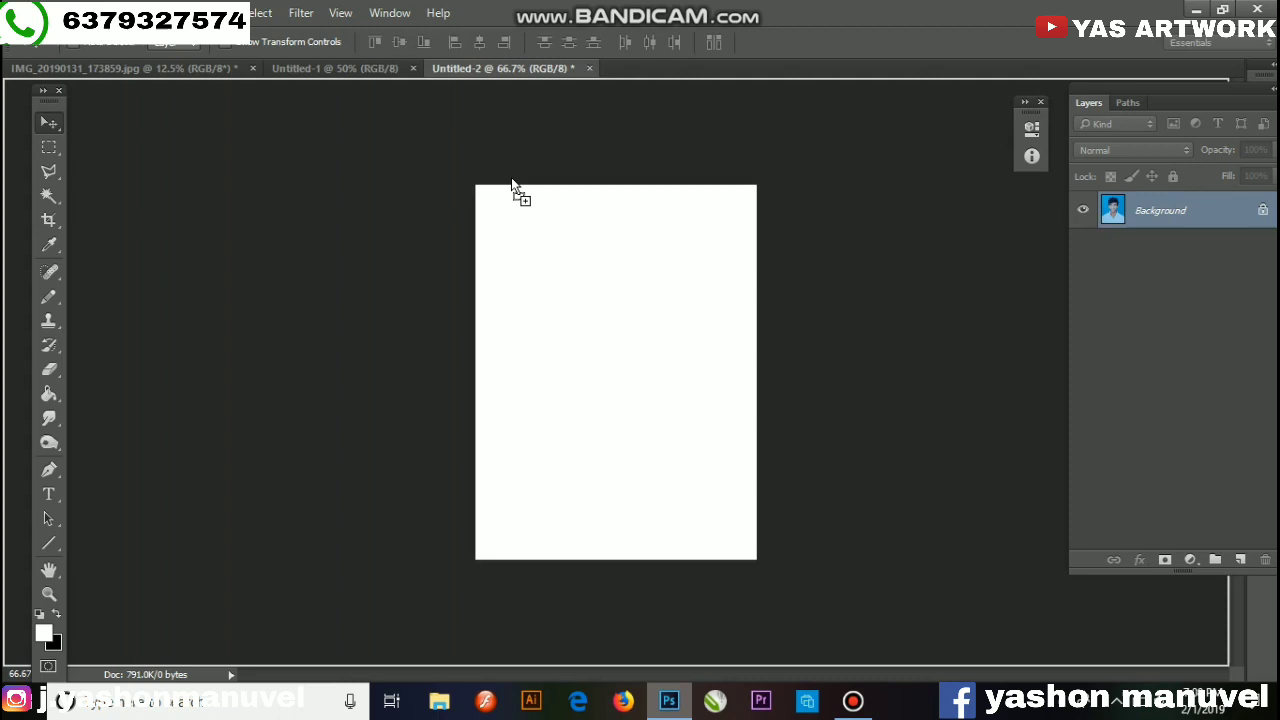
{"action": "left_click_drag", "start_coordinate": [367, 79], "coordinate": [588, 381]}
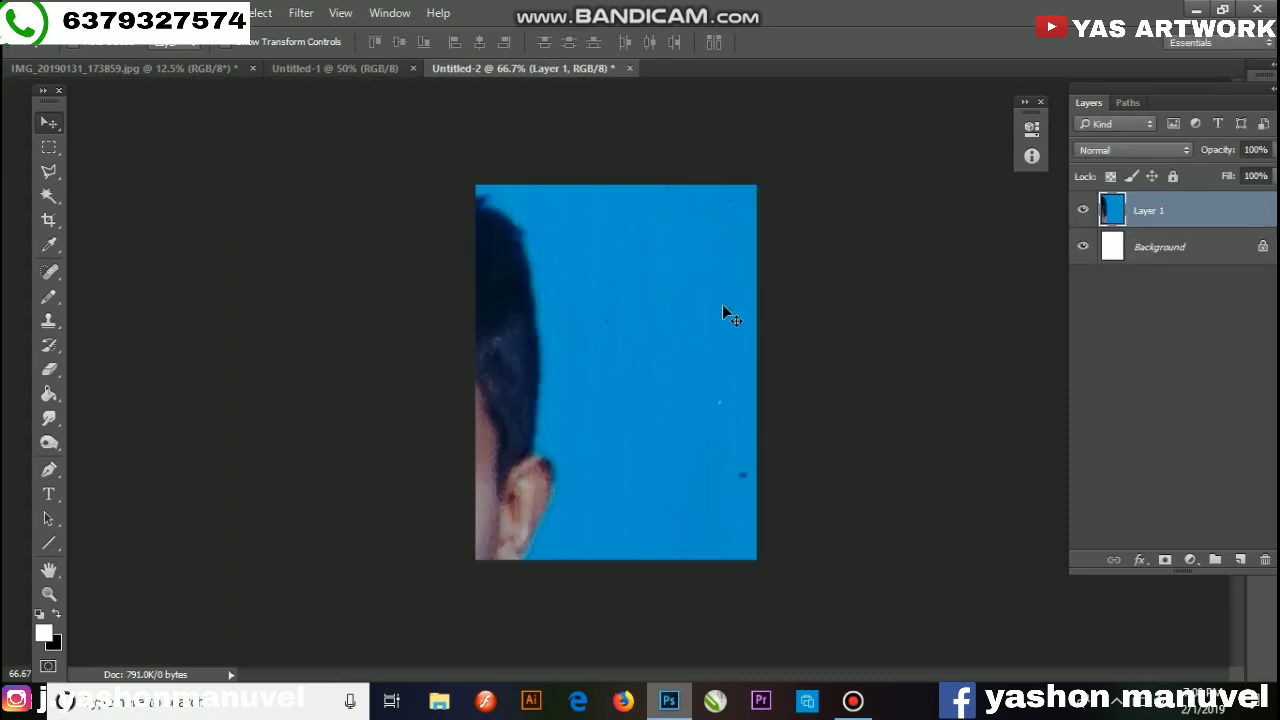
Step: Cycle through the fill, history brush, healing, dodge and eraser tools
{"action": "left_click", "coordinate": [48, 394]}
{"action": "left_click", "coordinate": [49, 346]}
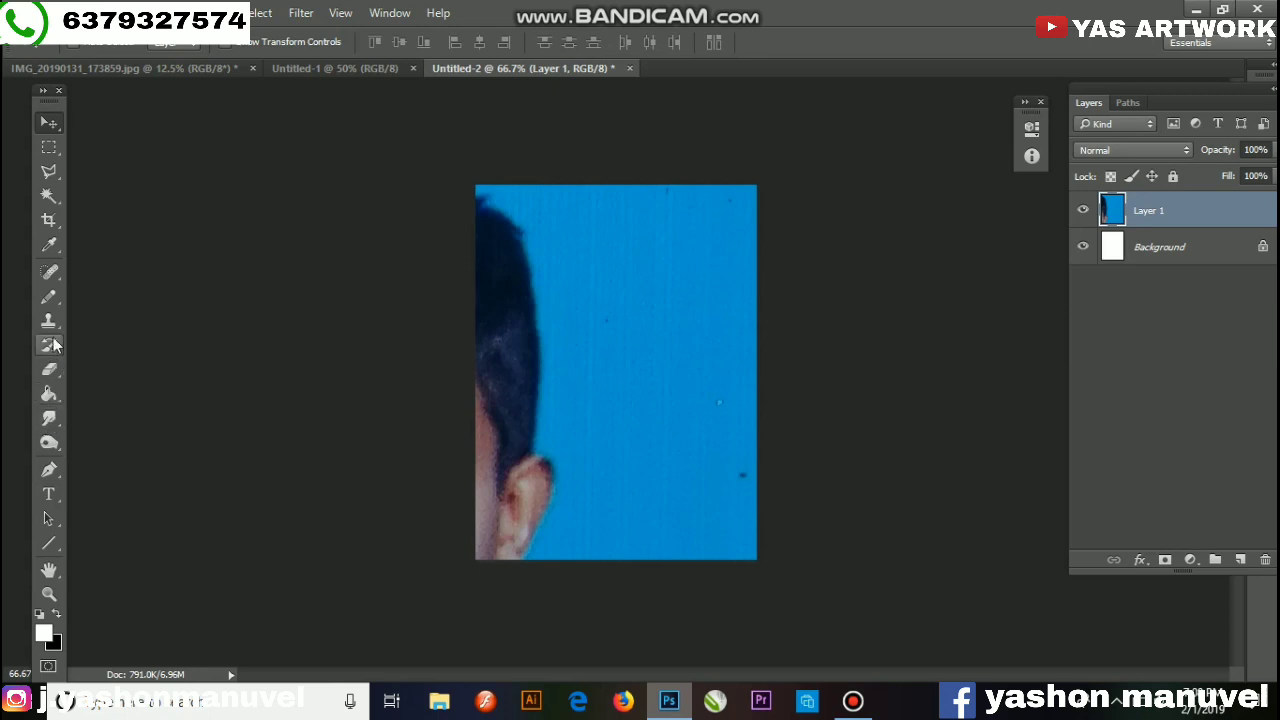
{"action": "left_click", "coordinate": [49, 271]}
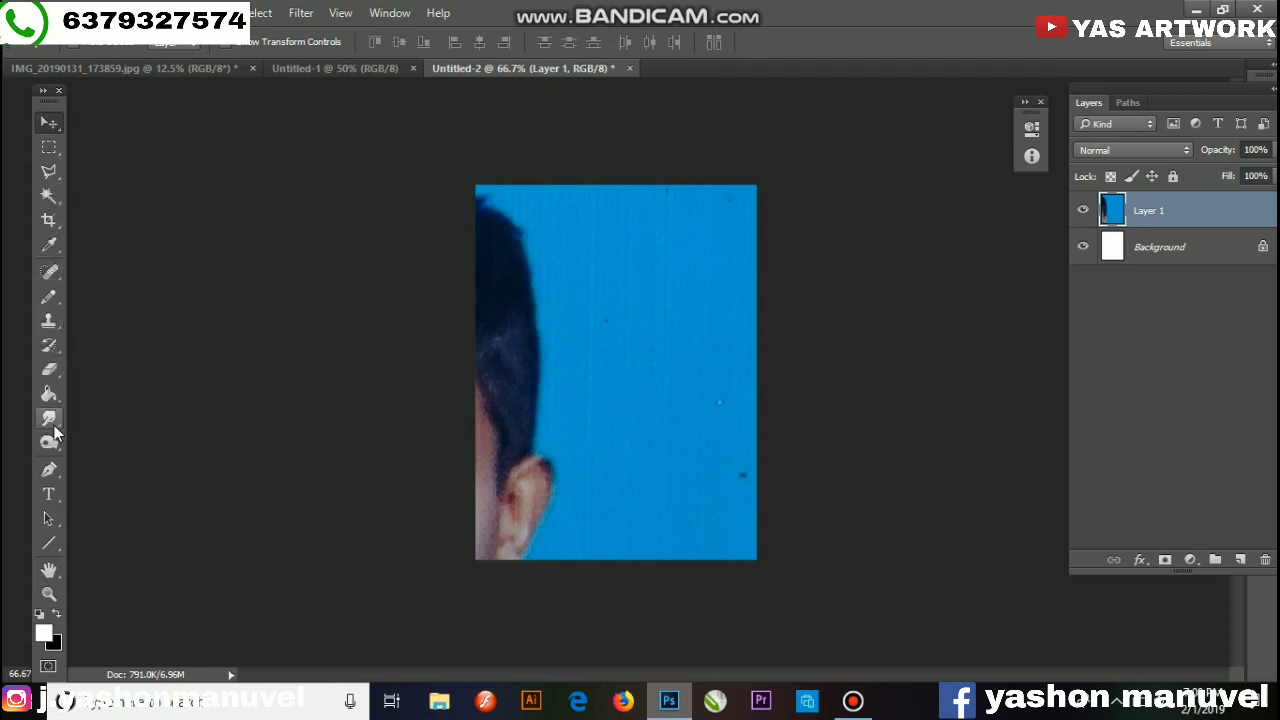
{"action": "left_click", "coordinate": [48, 393]}
{"action": "left_click", "coordinate": [48, 394]}
{"action": "left_click", "coordinate": [48, 369]}
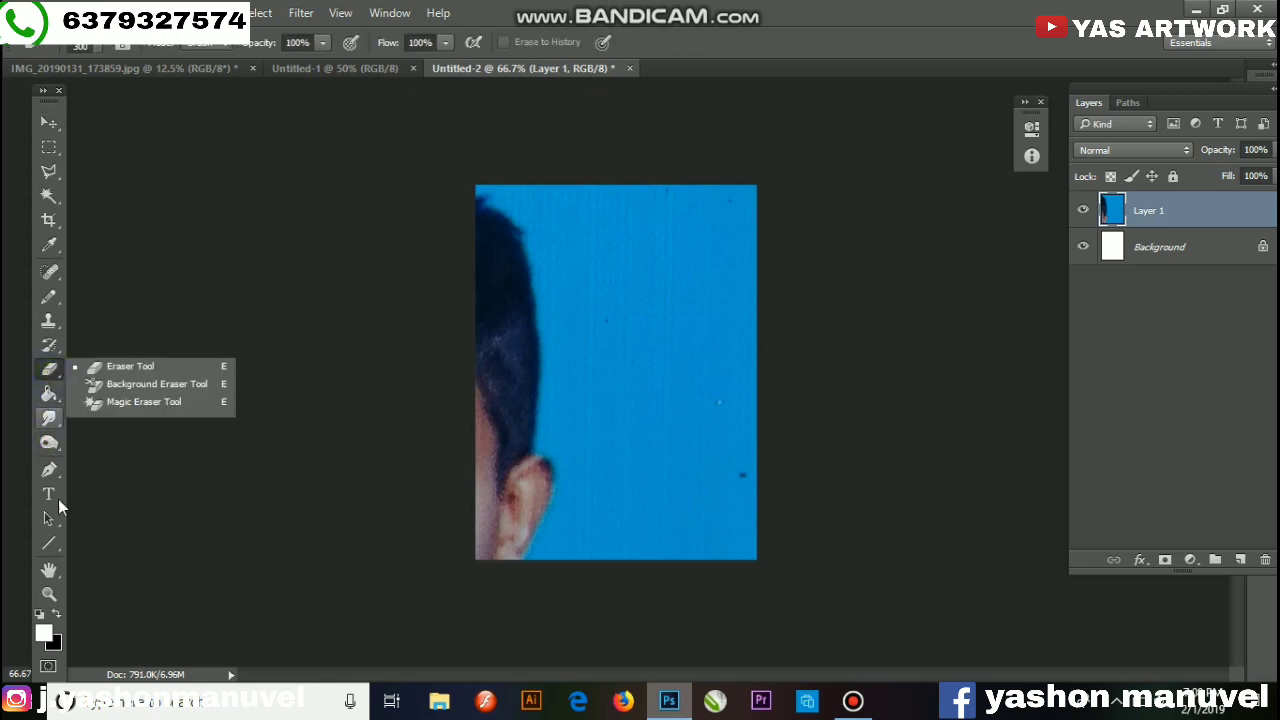
Step: Zoom Untitled-2 out step by step through 33.33%, 25% and 16.7% to 12.5%
{"action": "left_click", "coordinate": [49, 594]}
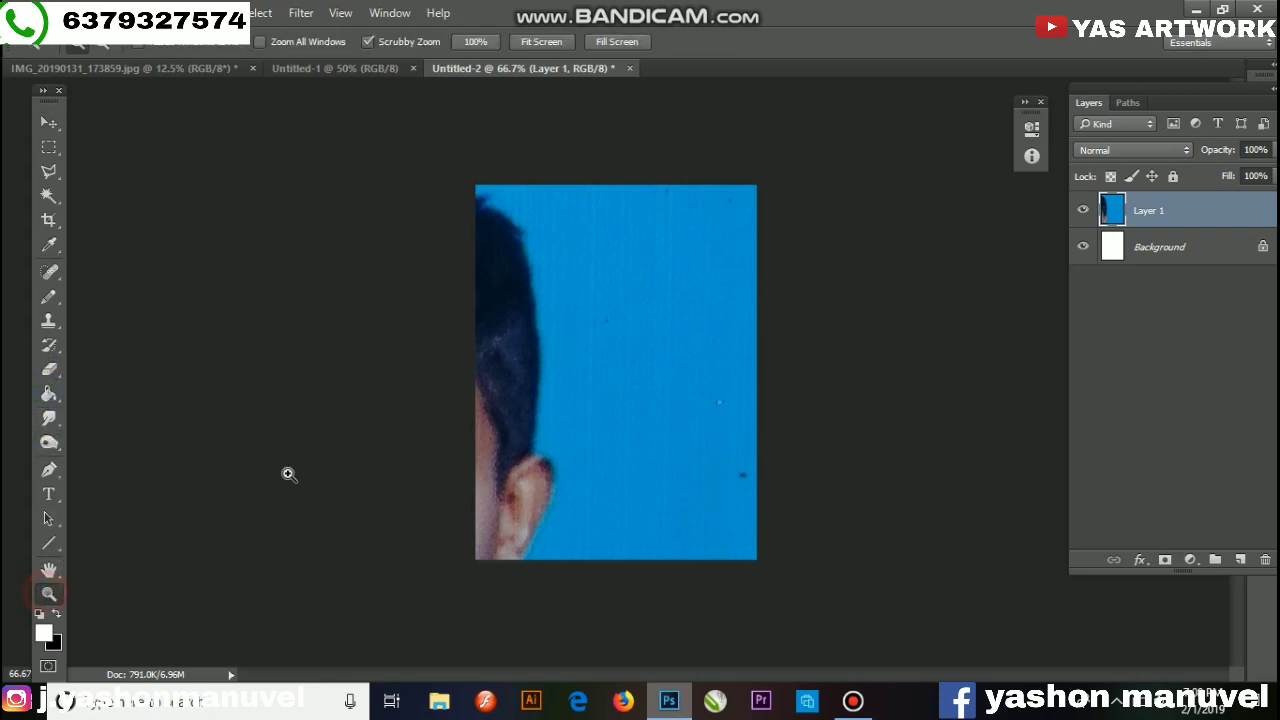
{"action": "right_click", "coordinate": [604, 350]}
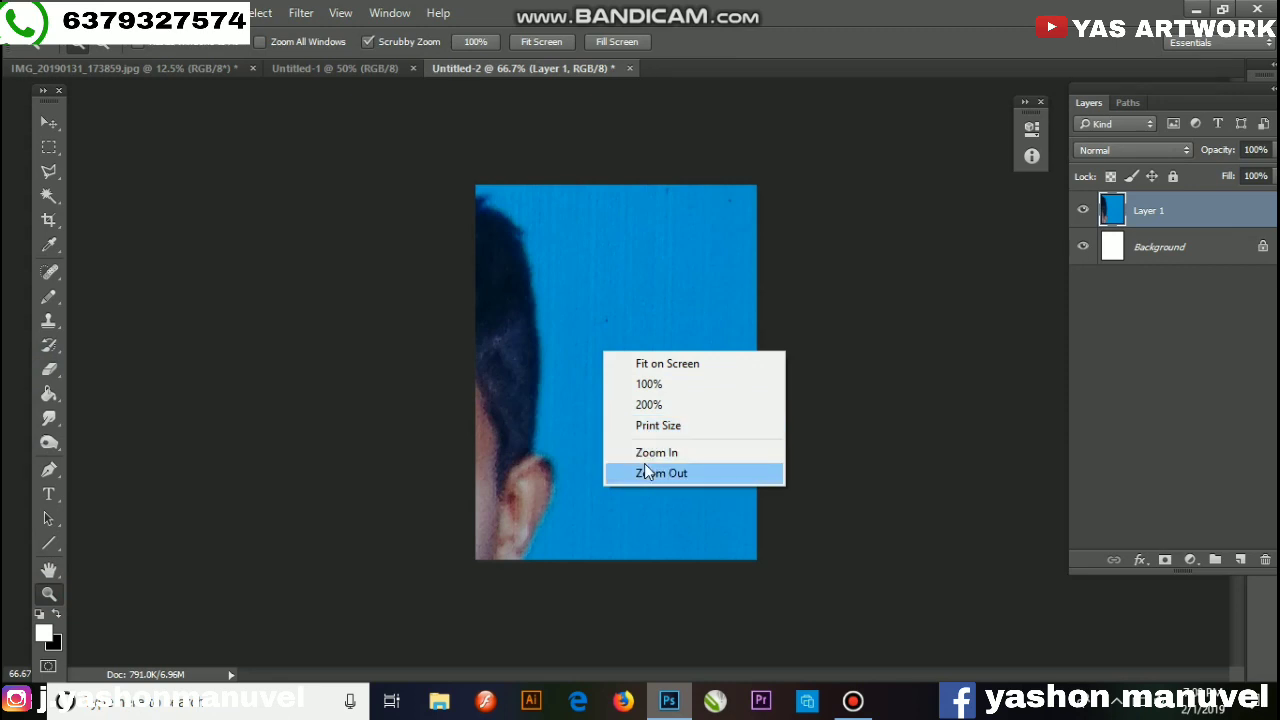
{"action": "left_click", "coordinate": [645, 472]}
{"action": "right_click", "coordinate": [640, 347]}
{"action": "left_click", "coordinate": [677, 463]}
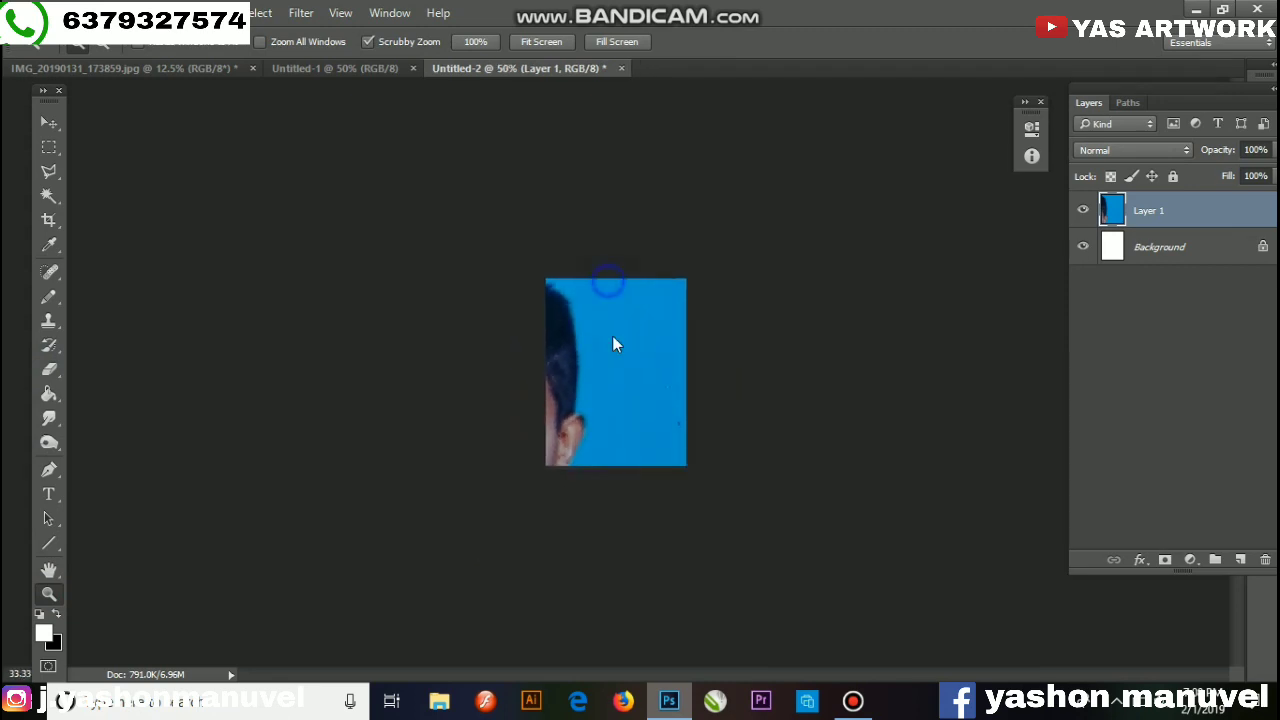
{"action": "right_click", "coordinate": [626, 283]}
{"action": "left_click", "coordinate": [654, 408]}
{"action": "right_click", "coordinate": [640, 410]}
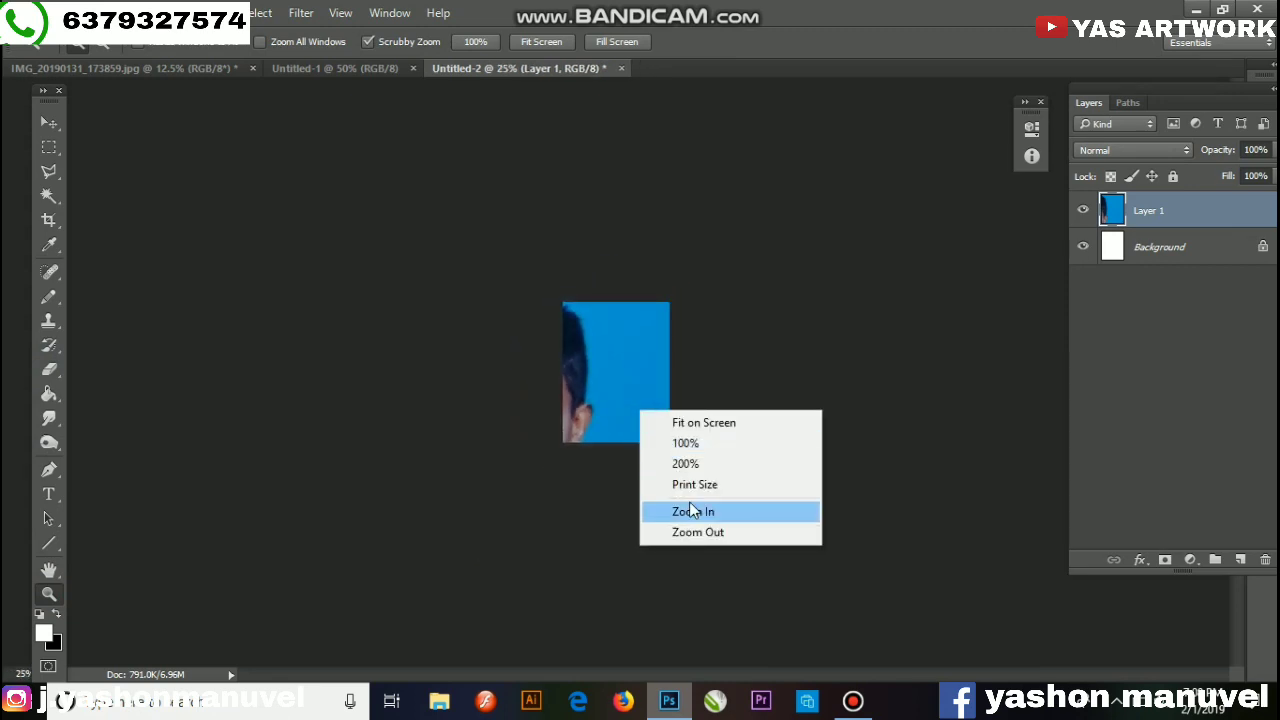
{"action": "left_click", "coordinate": [694, 531]}
{"action": "right_click", "coordinate": [592, 378]}
{"action": "left_click", "coordinate": [630, 499]}
Step: Scale Layer 1 down and centre the face so the photo fits the canvas
{"action": "key", "text": "v"}
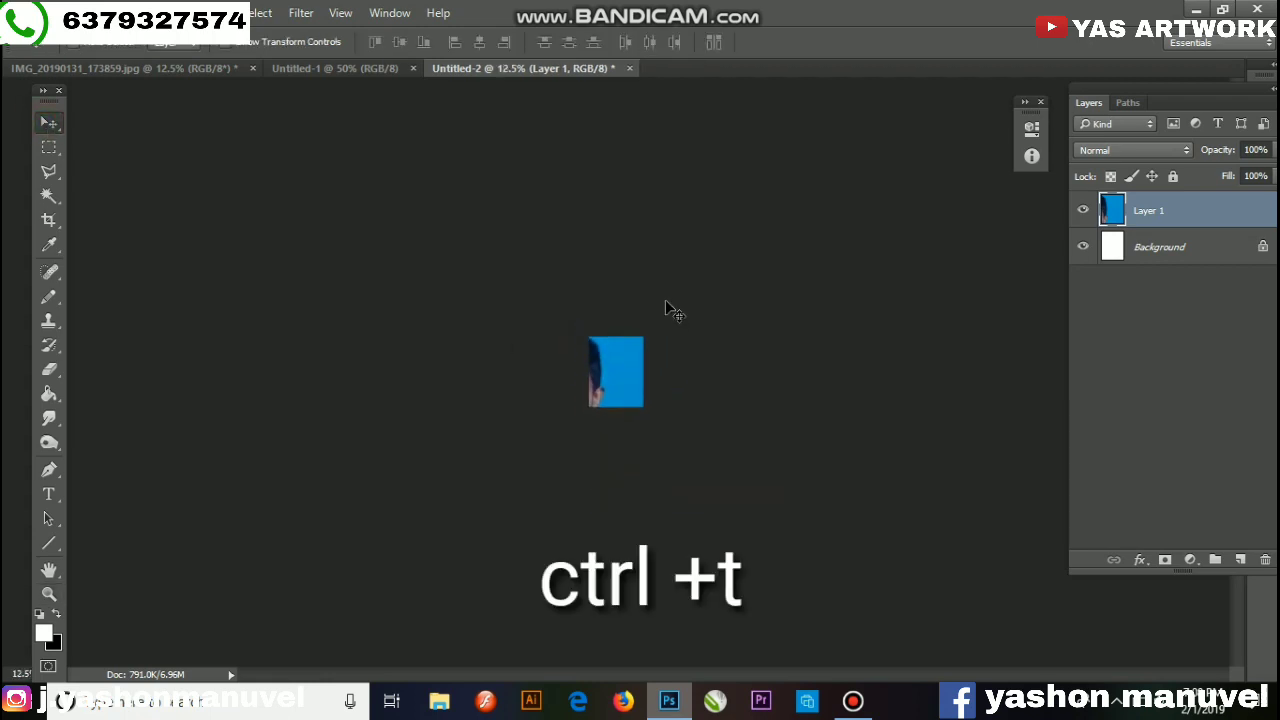
{"action": "right_click", "coordinate": [612, 400]}
{"action": "left_click", "coordinate": [628, 394]}
{"action": "left_click_drag", "start_coordinate": [626, 372], "coordinate": [630, 380]}
{"action": "key", "text": "ctrl+t"}
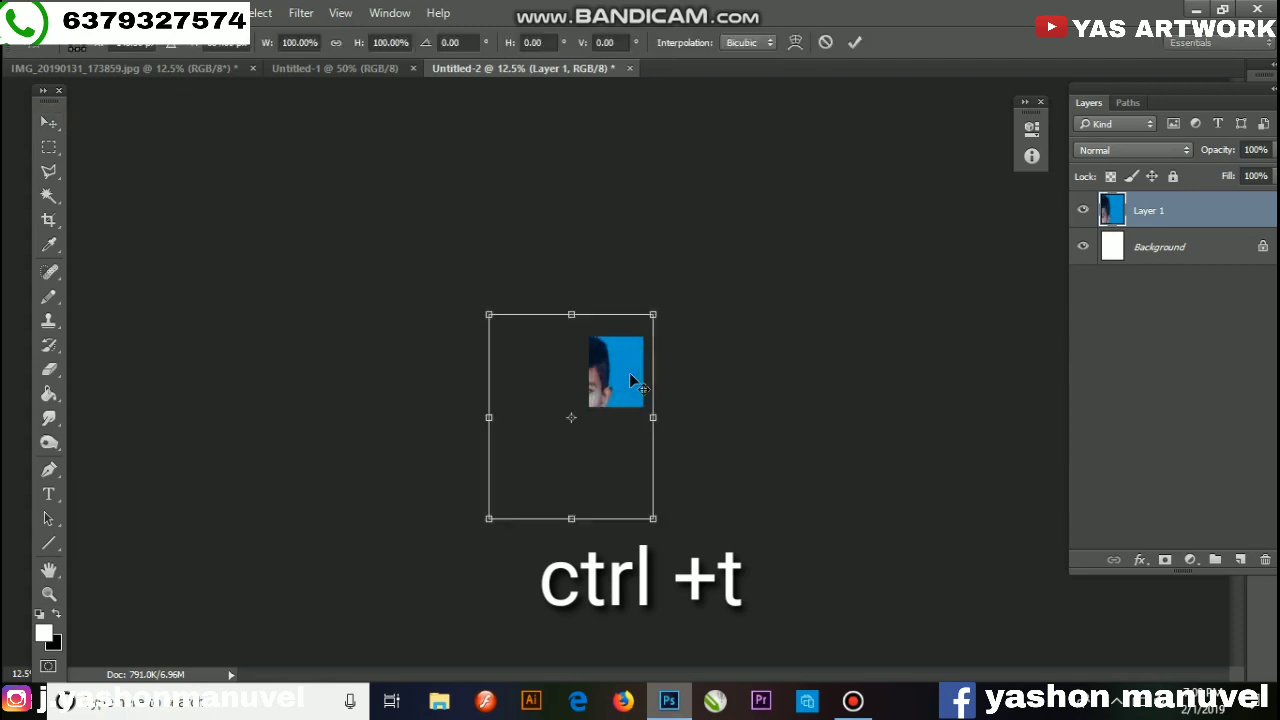
{"action": "left_click_drag", "start_coordinate": [620, 376], "coordinate": [665, 341]}
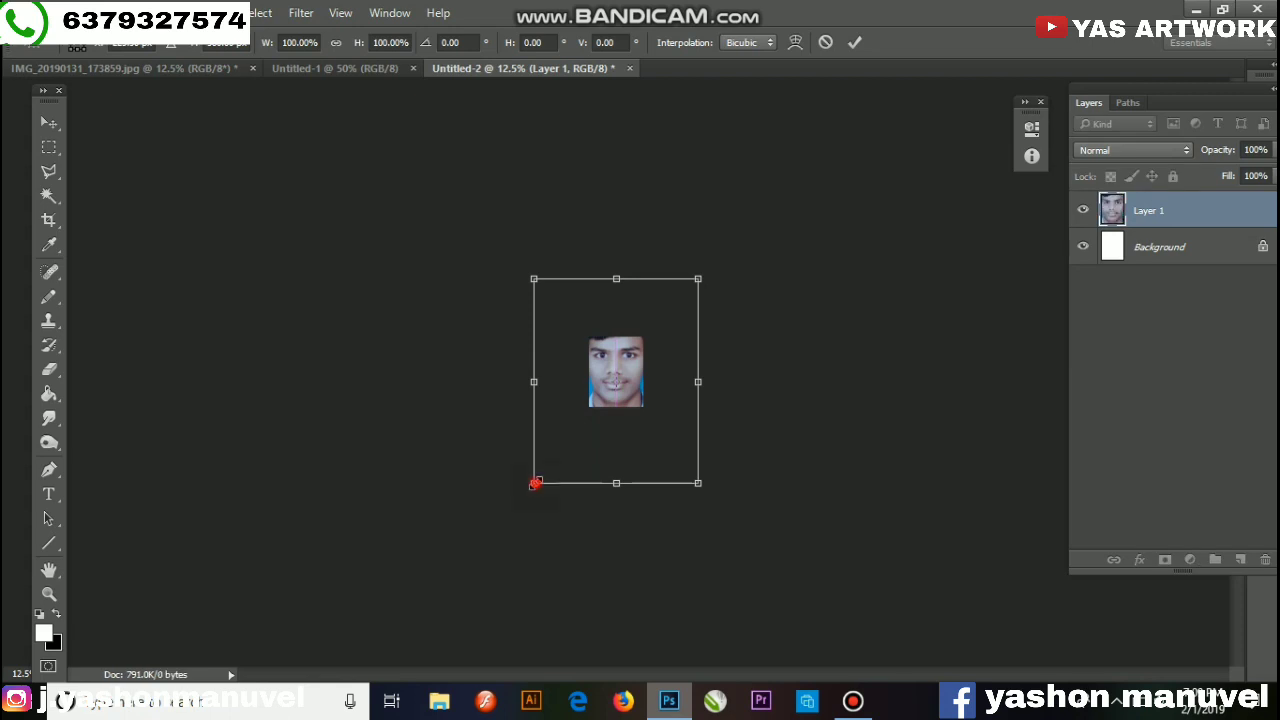
{"action": "mouse_move", "coordinate": [535, 484]}
{"action": "left_mouse_down"}
{"action": "mouse_move", "coordinate": [609, 390]}
{"action": "mouse_move", "coordinate": [593, 408]}
{"action": "mouse_move", "coordinate": [614, 400]}
{"action": "left_mouse_up"}
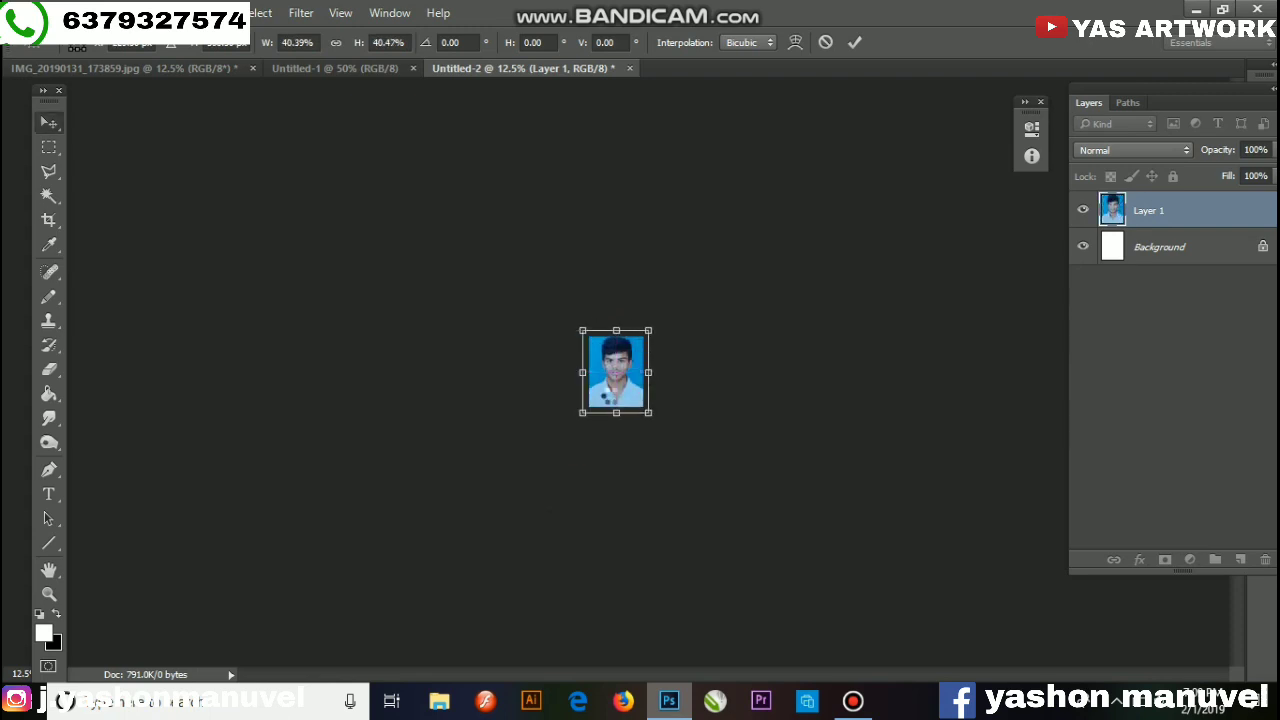
{"action": "key", "text": "Return"}
Step: At 50% zoom, shrink the photo to about 90%, align it, and add empty Layer 2
{"action": "key", "text": "ctrl+plus"}
{"action": "key", "text": "ctrl+plus"}
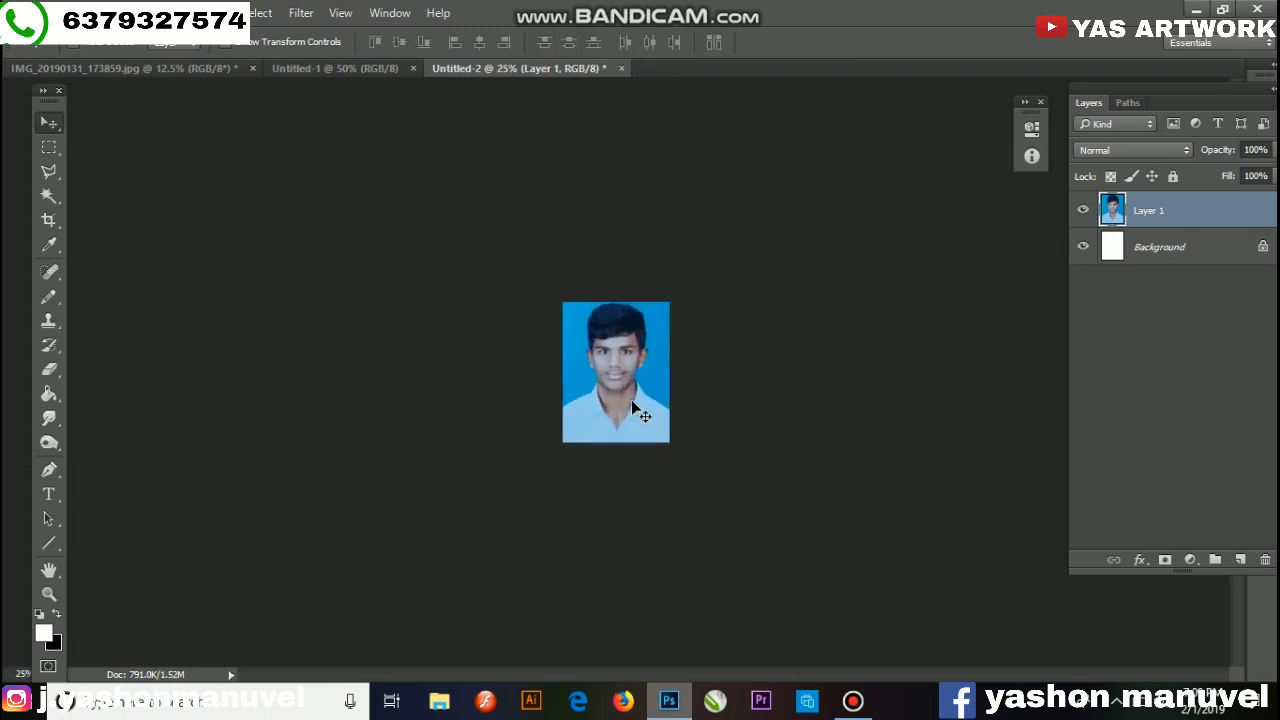
{"action": "key", "text": "ctrl+plus"}
{"action": "key", "text": "ctrl+plus"}
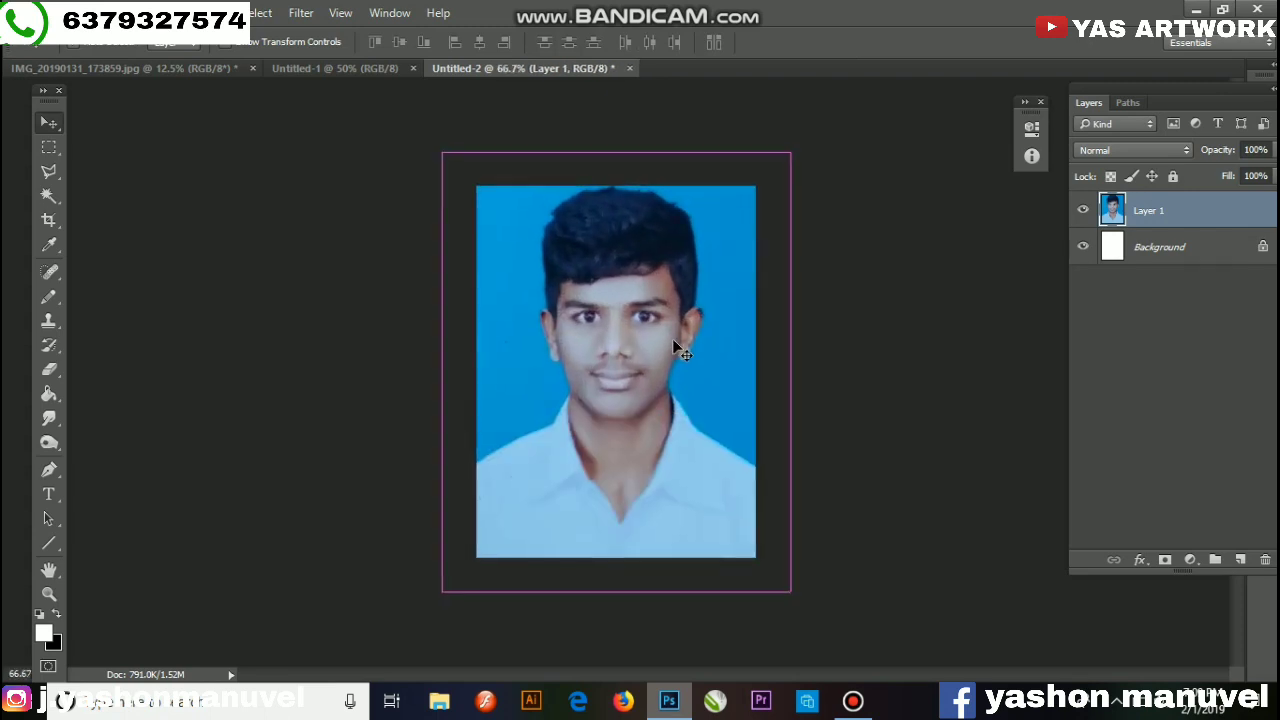
{"action": "right_click", "coordinate": [686, 357]}
{"action": "left_click", "coordinate": [686, 354]}
{"action": "left_click_drag", "start_coordinate": [657, 357], "coordinate": [663, 360]}
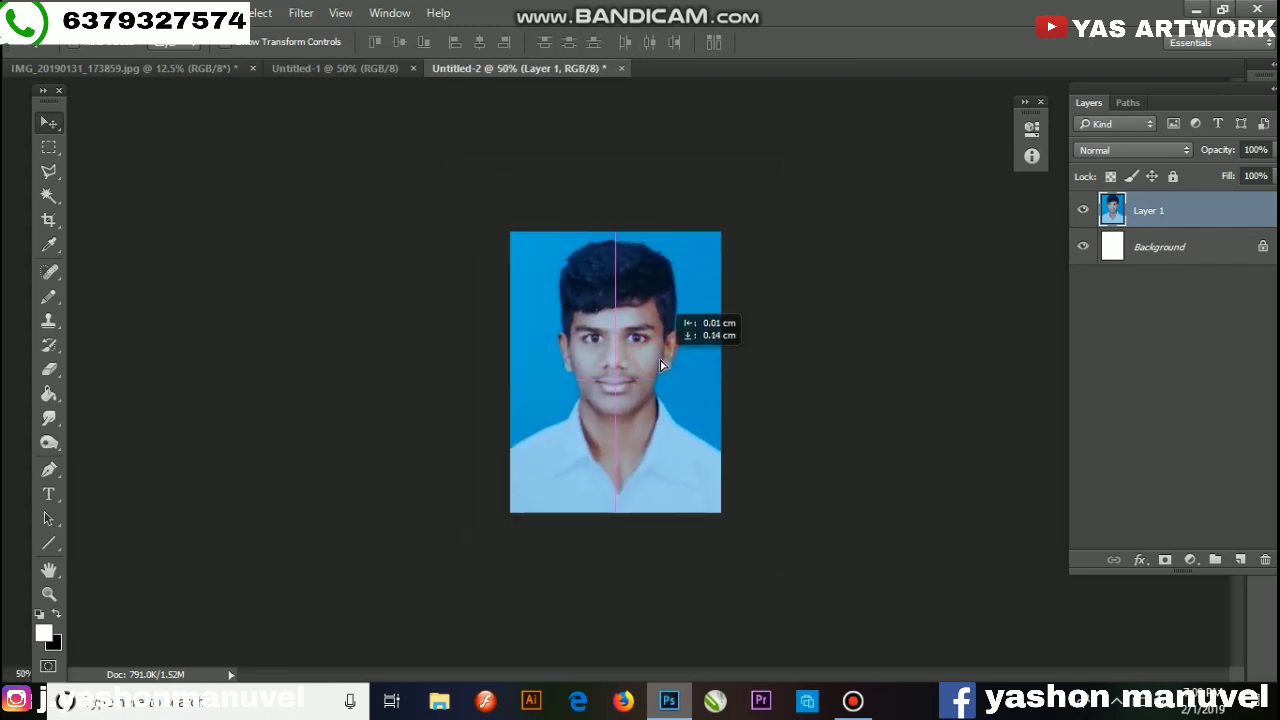
{"action": "key", "text": "ctrl+t"}
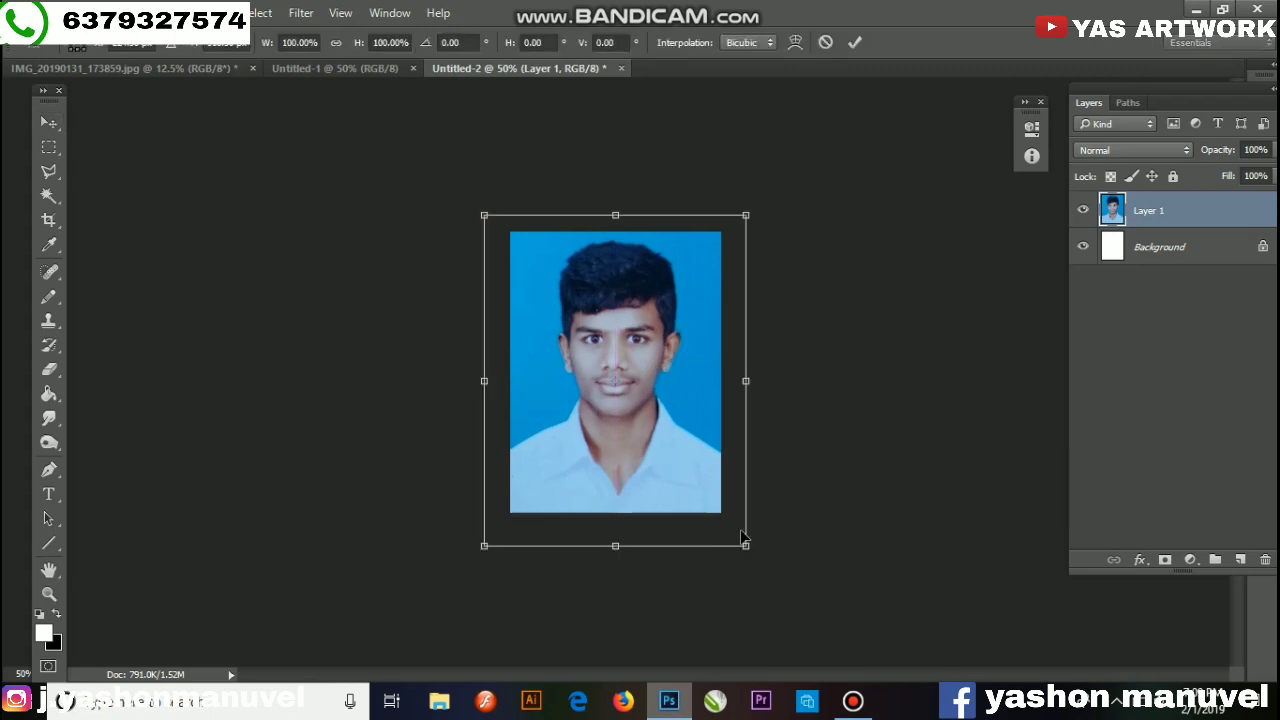
{"action": "left_click_drag", "start_coordinate": [744, 549], "coordinate": [733, 530]}
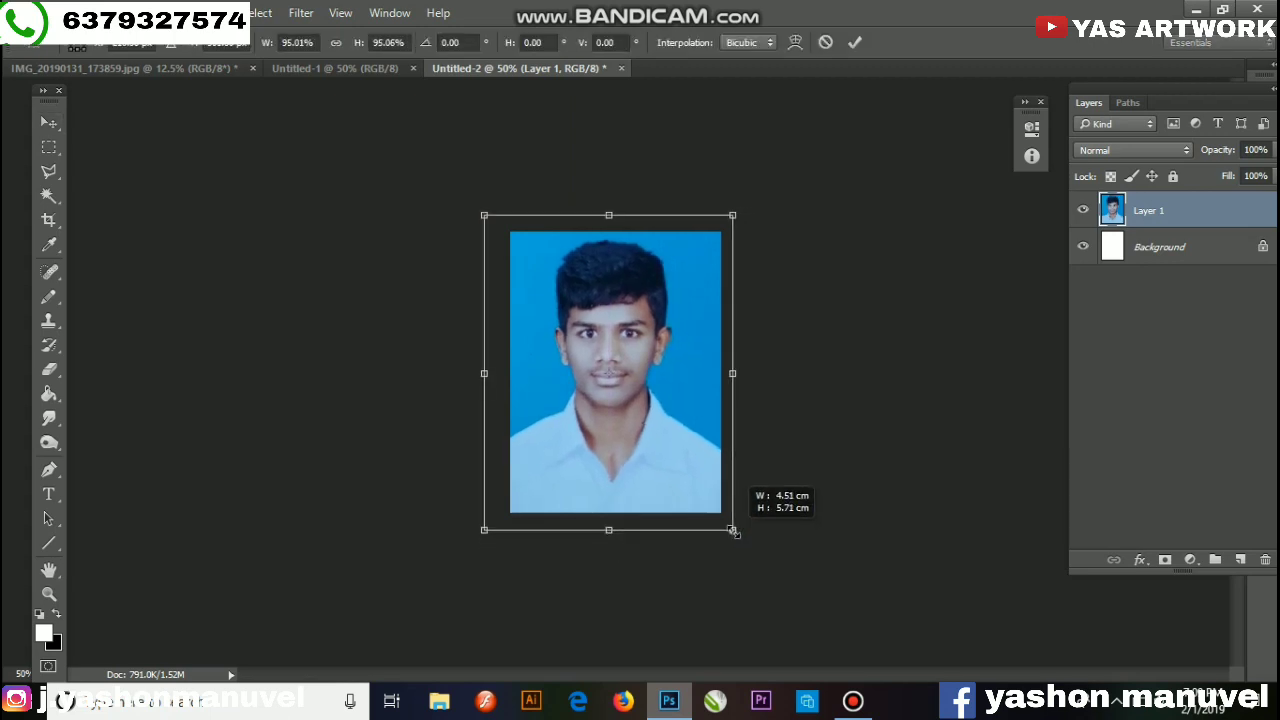
{"action": "left_click_drag", "start_coordinate": [653, 441], "coordinate": [660, 440]}
{"action": "left_click_drag", "start_coordinate": [657, 436], "coordinate": [664, 461]}
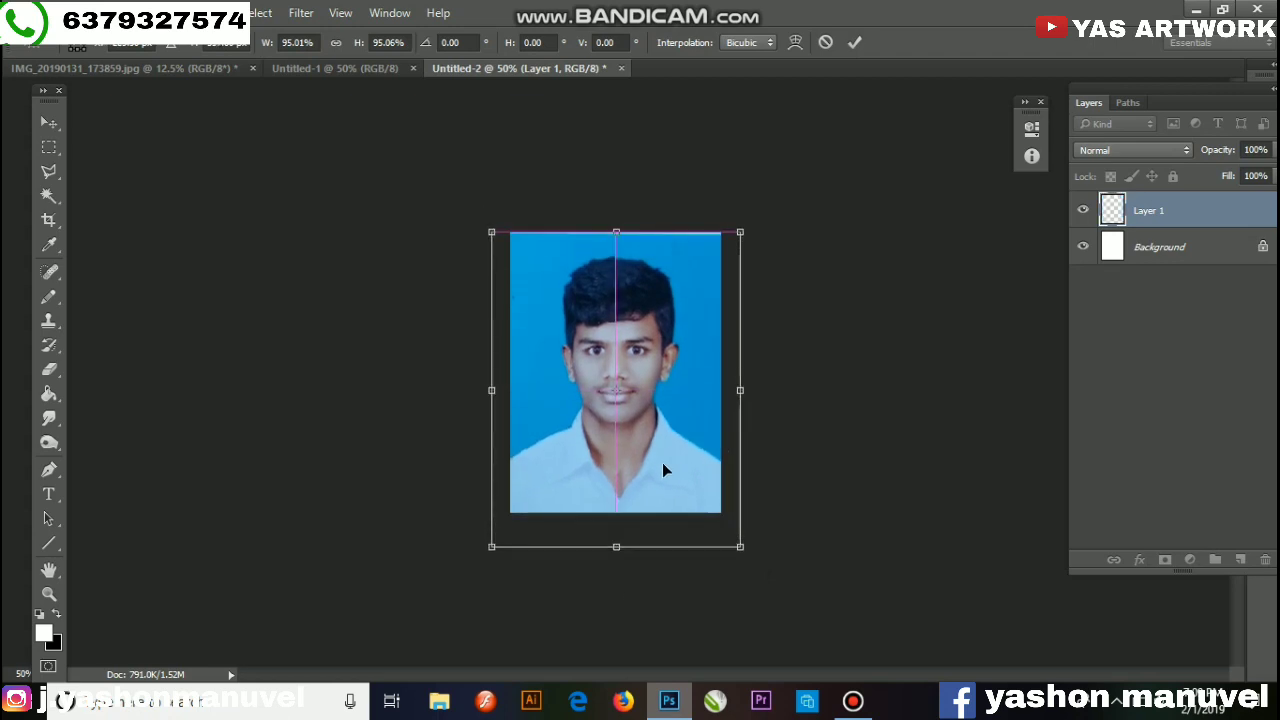
{"action": "left_click_drag", "start_coordinate": [742, 547], "coordinate": [734, 530]}
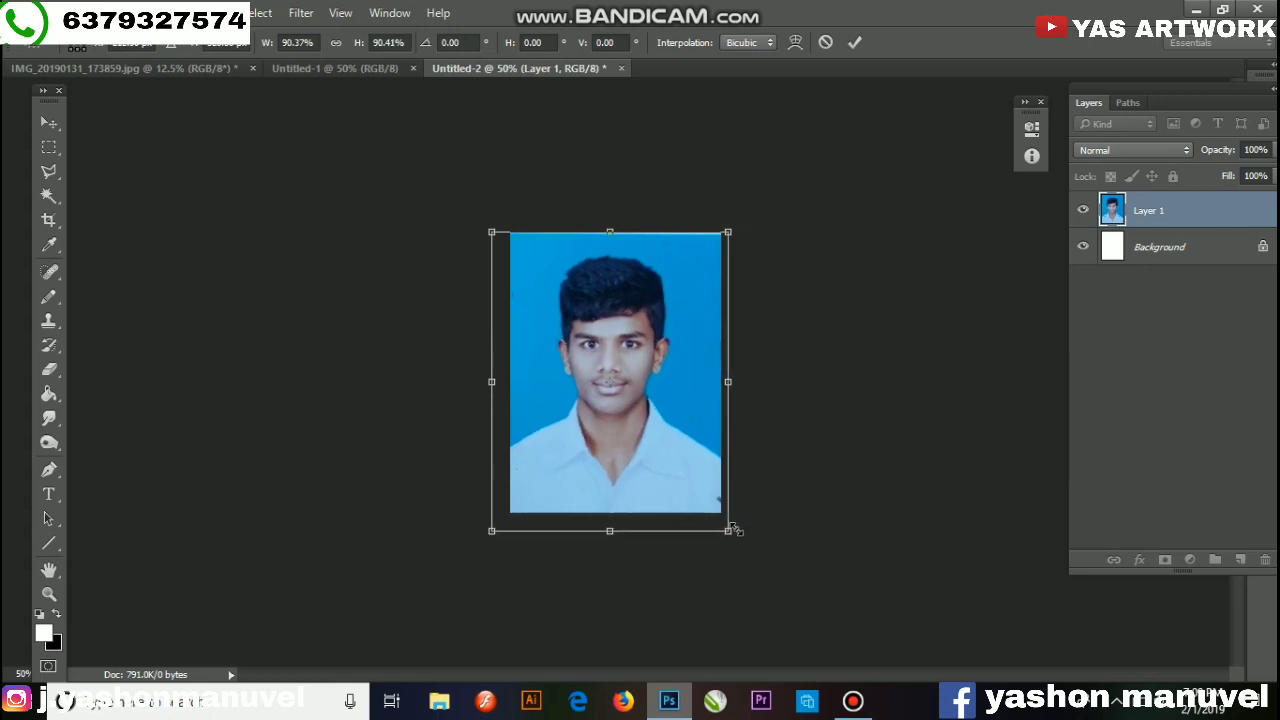
{"action": "key", "text": "Return"}
{"action": "left_click_drag", "start_coordinate": [622, 381], "coordinate": [625, 376]}
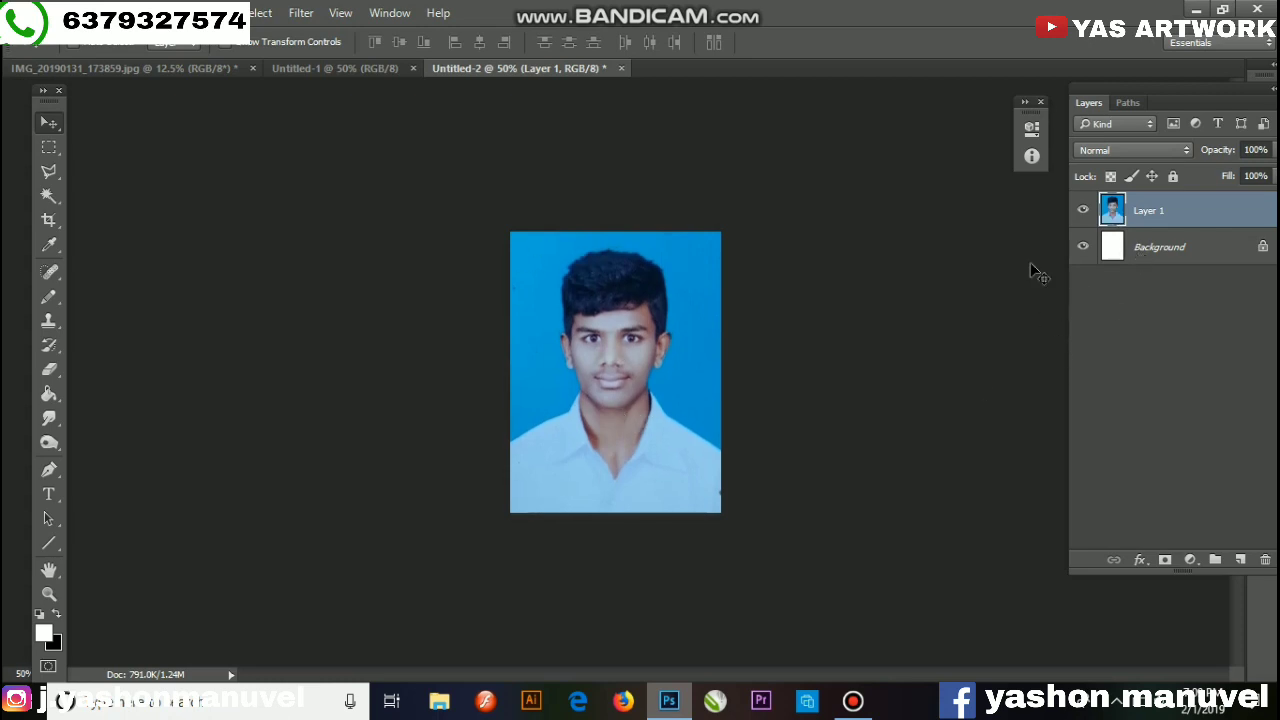
{"action": "left_click", "coordinate": [1242, 560]}
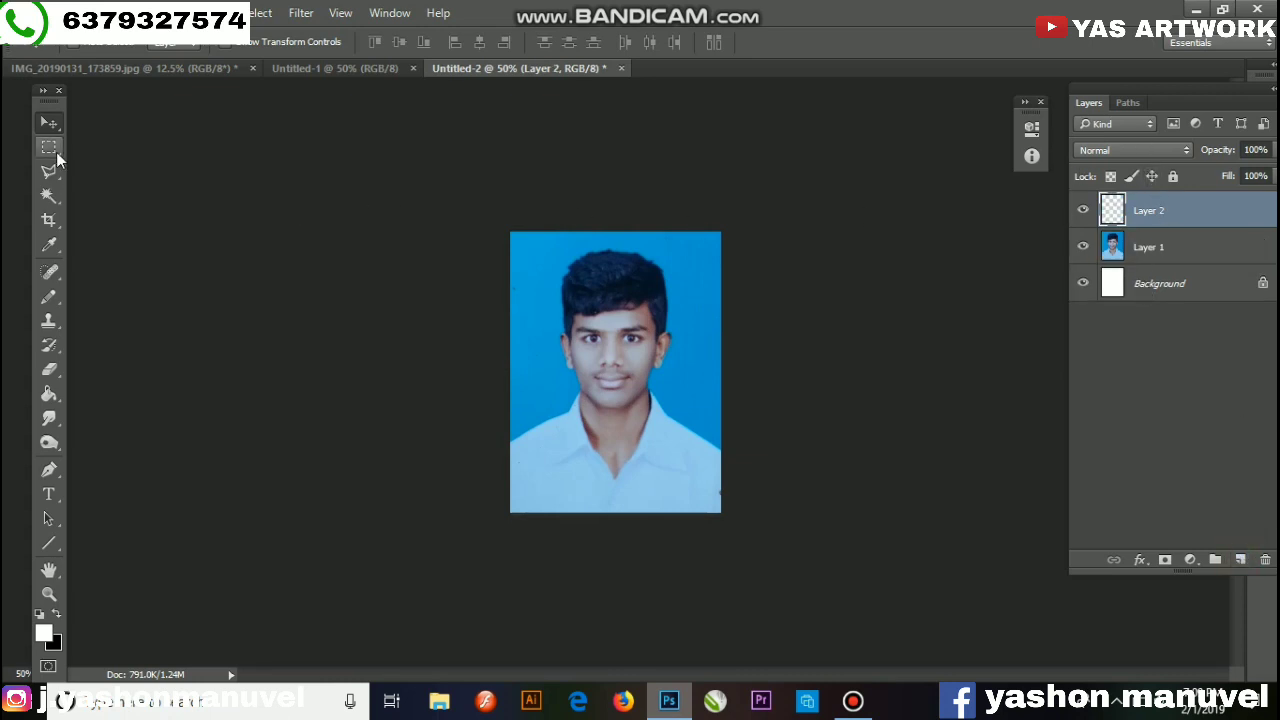
Step: Stroke a selection around the photo with a 30 px white centred border on Layer 2
{"action": "left_click", "coordinate": [49, 148]}
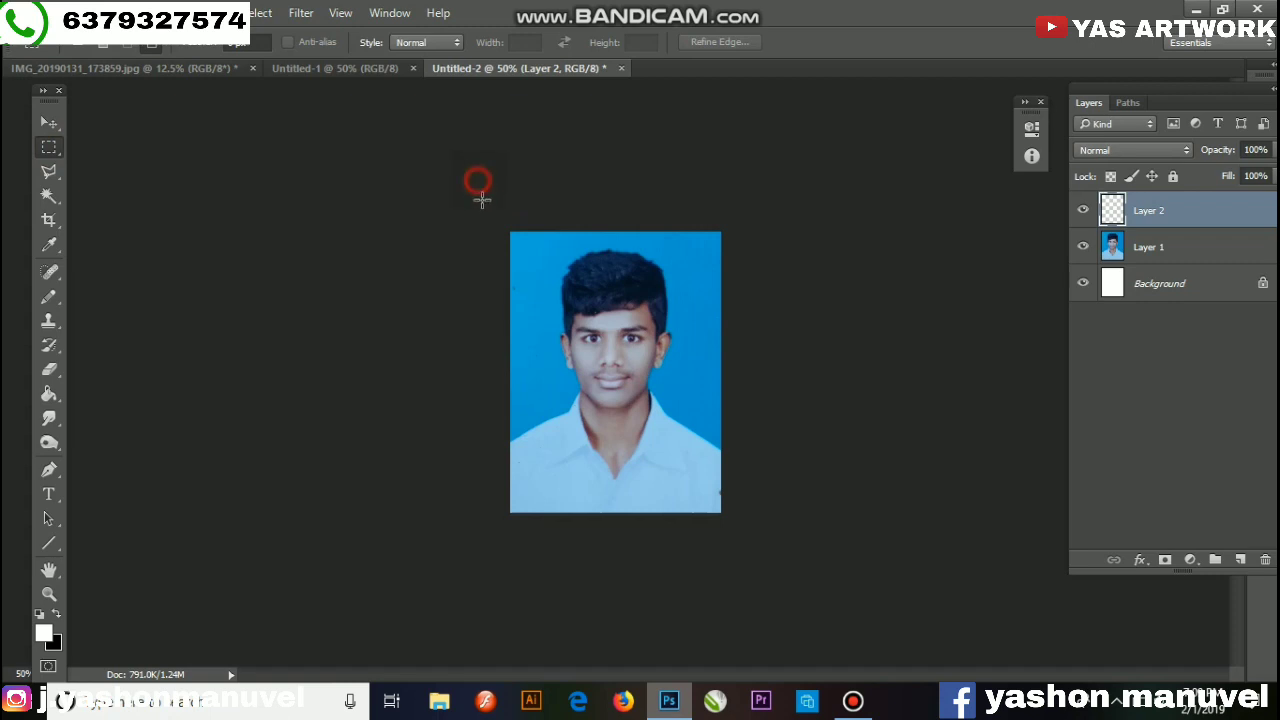
{"action": "left_click_drag", "start_coordinate": [506, 228], "coordinate": [776, 545]}
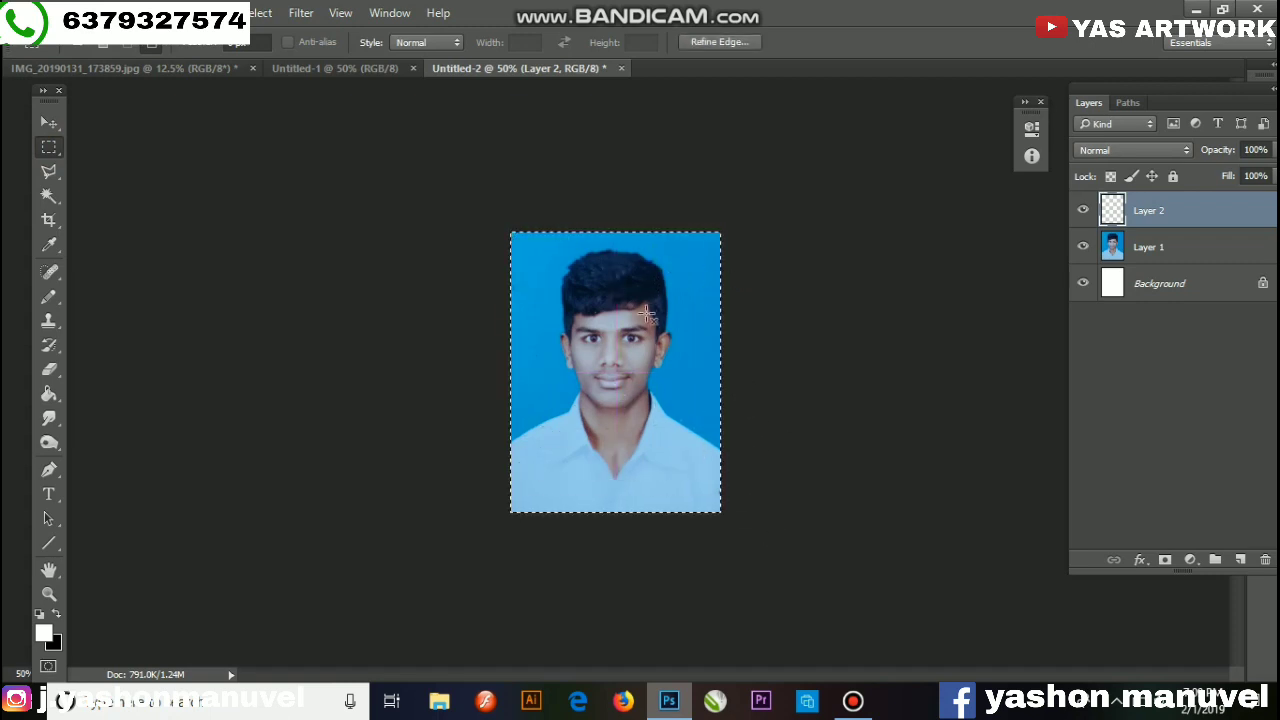
{"action": "right_click", "coordinate": [690, 285]}
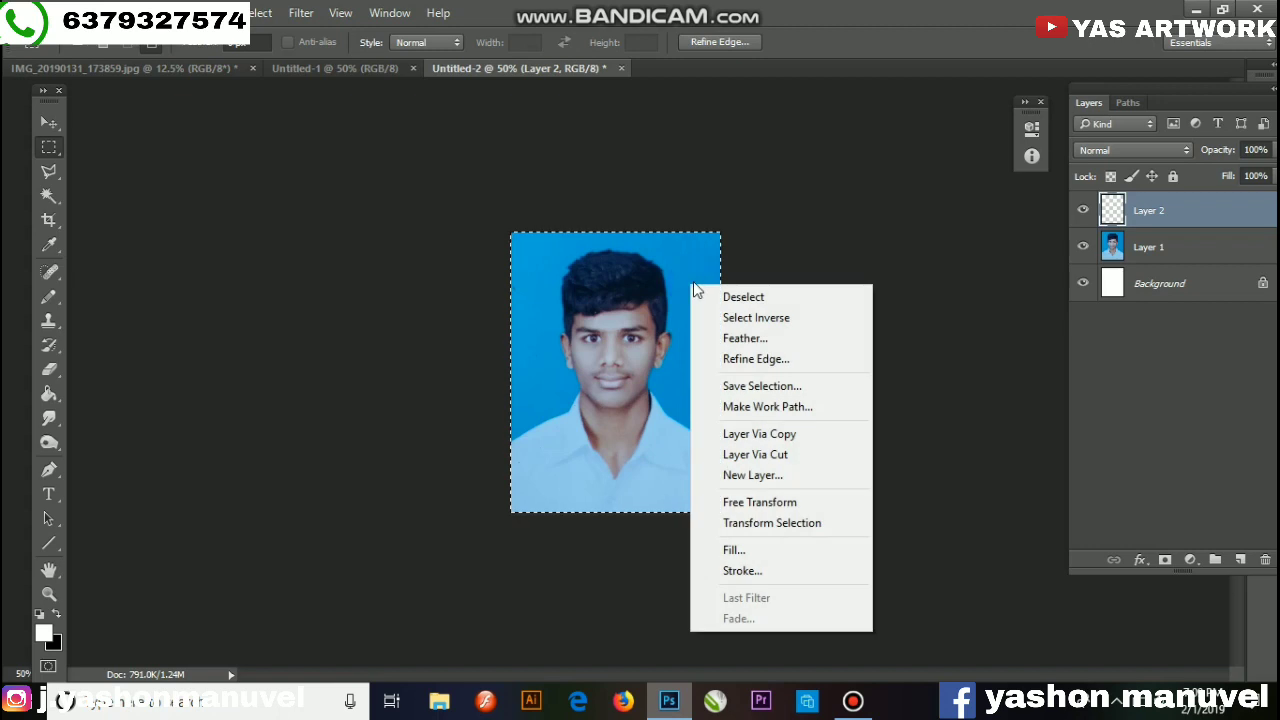
{"action": "left_click", "coordinate": [745, 569]}
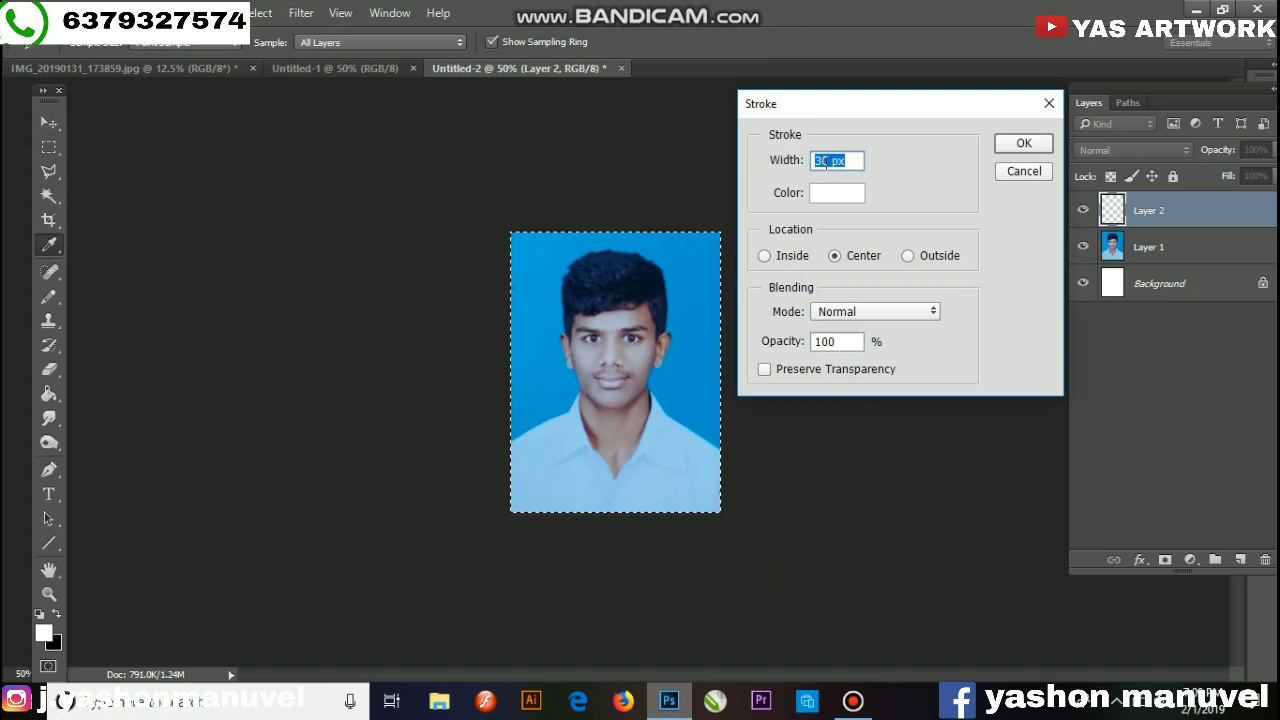
{"action": "left_click", "coordinate": [832, 194]}
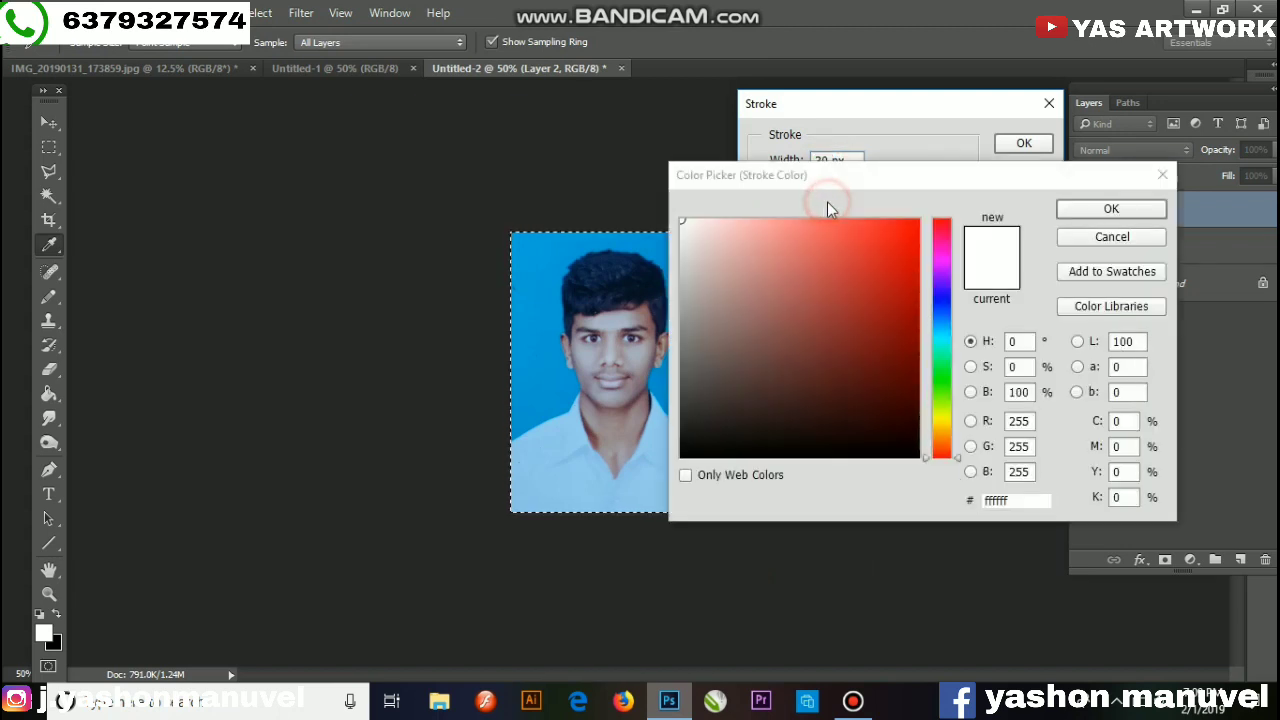
{"action": "left_click", "coordinate": [1125, 205]}
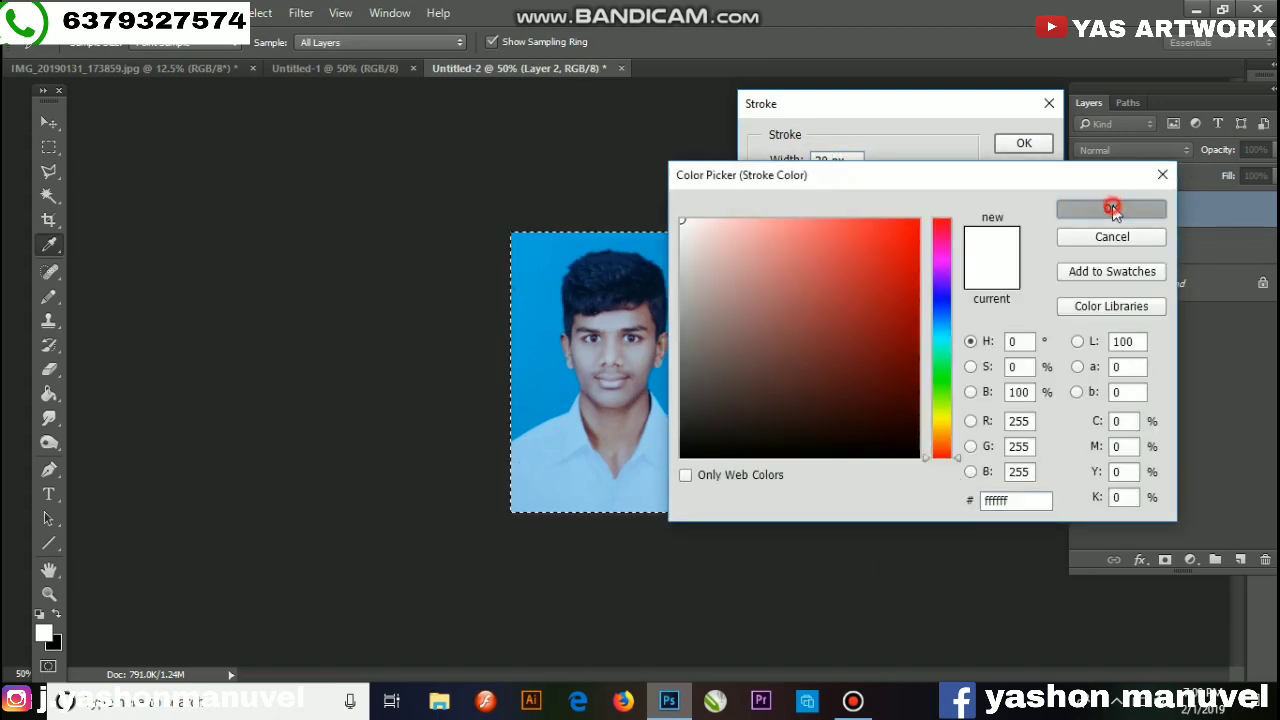
{"action": "left_click", "coordinate": [838, 258]}
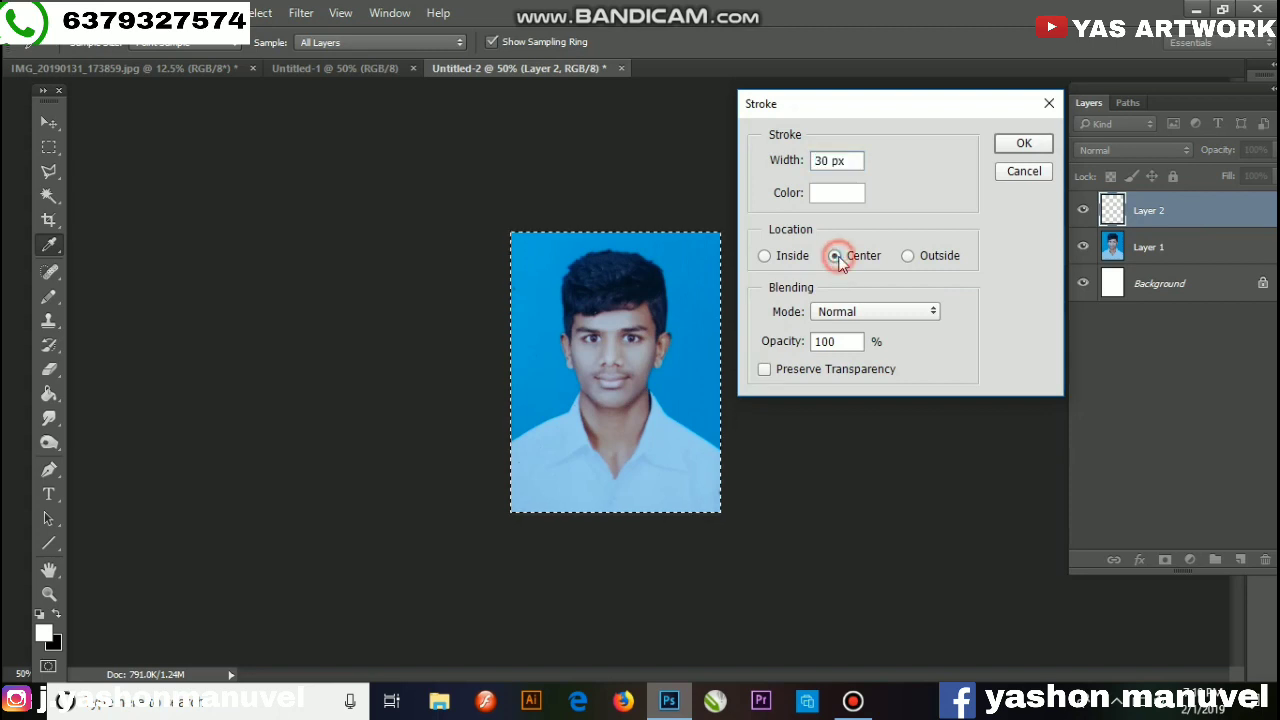
{"action": "left_click", "coordinate": [1024, 144]}
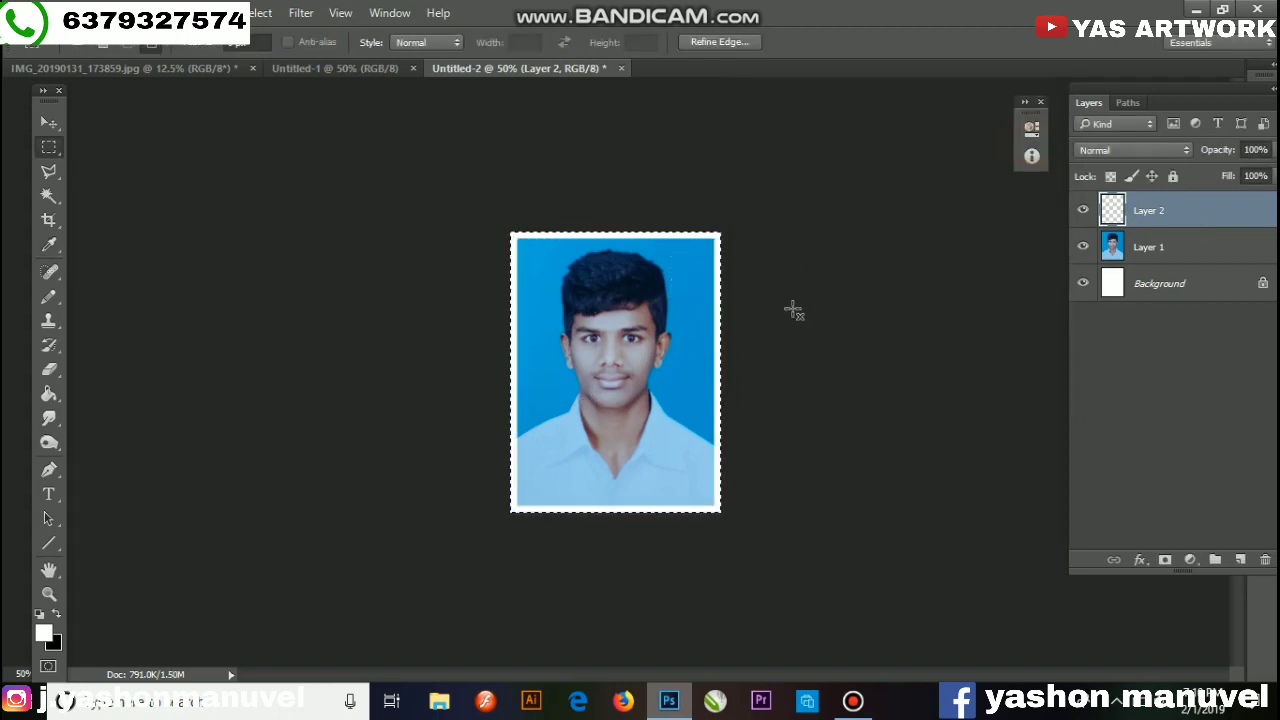
{"action": "left_click", "coordinate": [48, 122]}
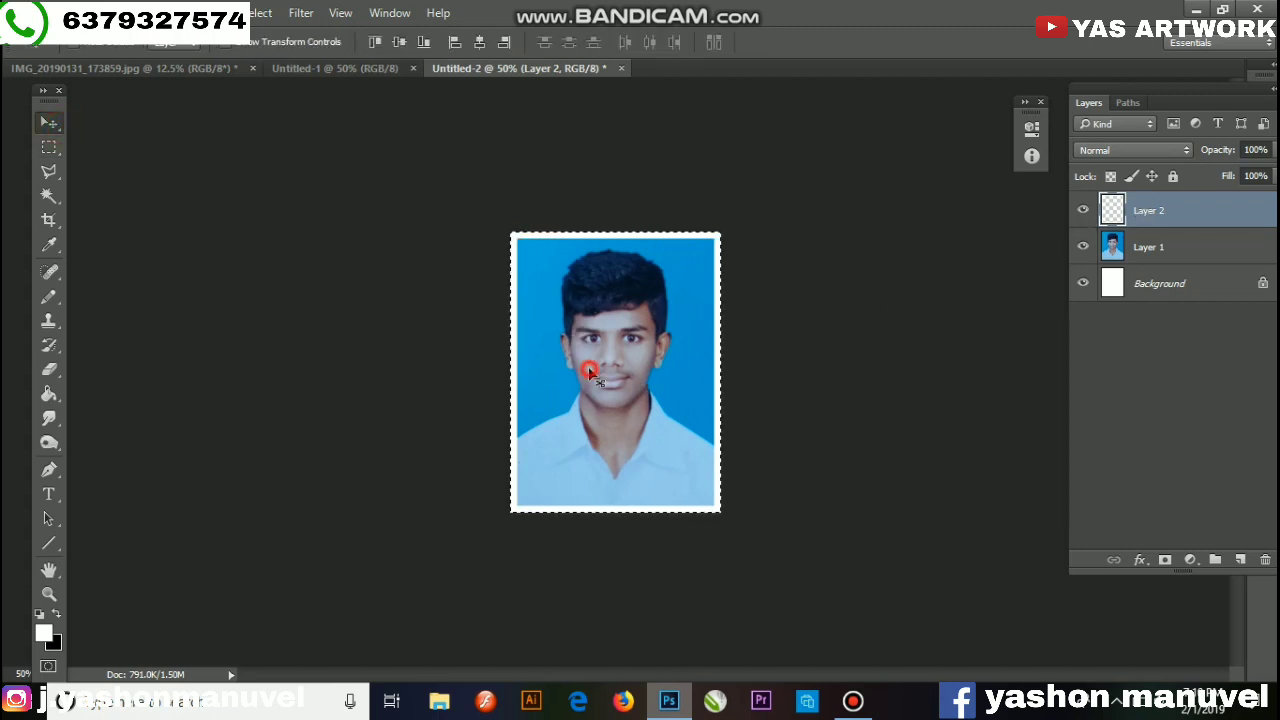
{"action": "key", "text": "ctrl"}
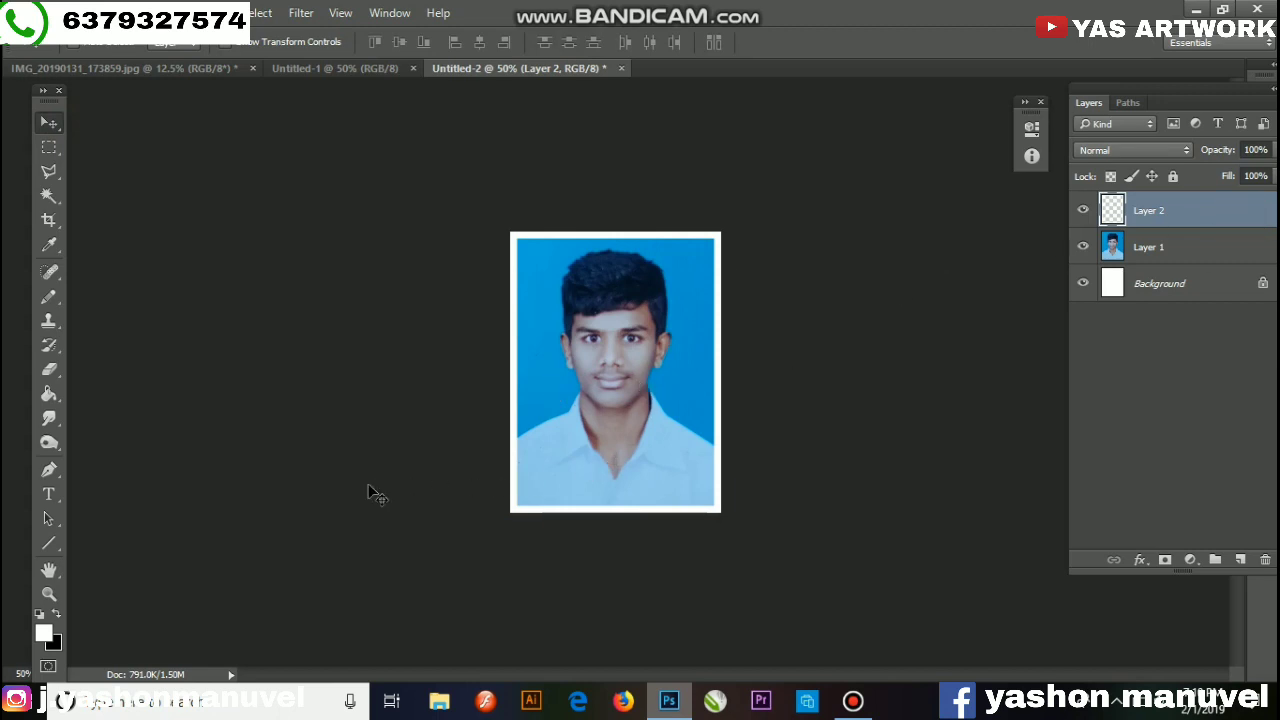
Step: Merge Layer 2's white border down into Layer 1
{"action": "left_click", "coordinate": [1150, 330]}
{"action": "left_click", "coordinate": [1146, 218]}
{"action": "right_click", "coordinate": [1159, 209]}
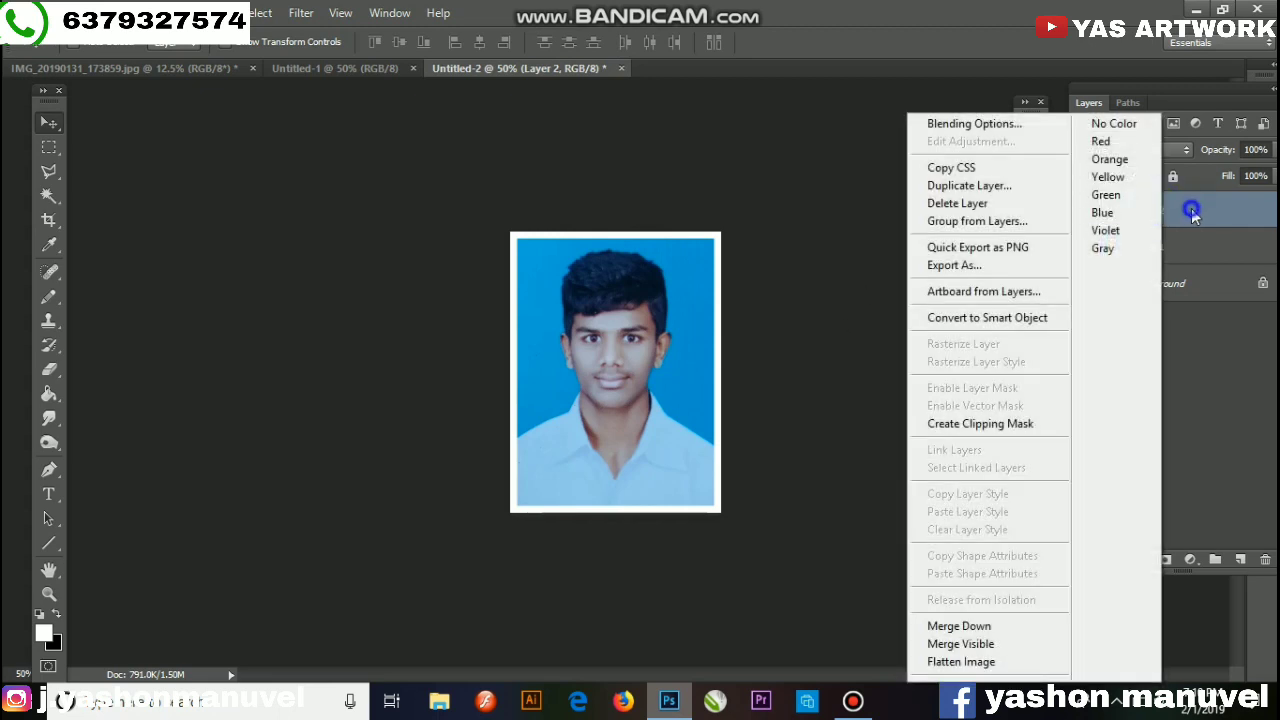
{"action": "left_click", "coordinate": [1004, 318]}
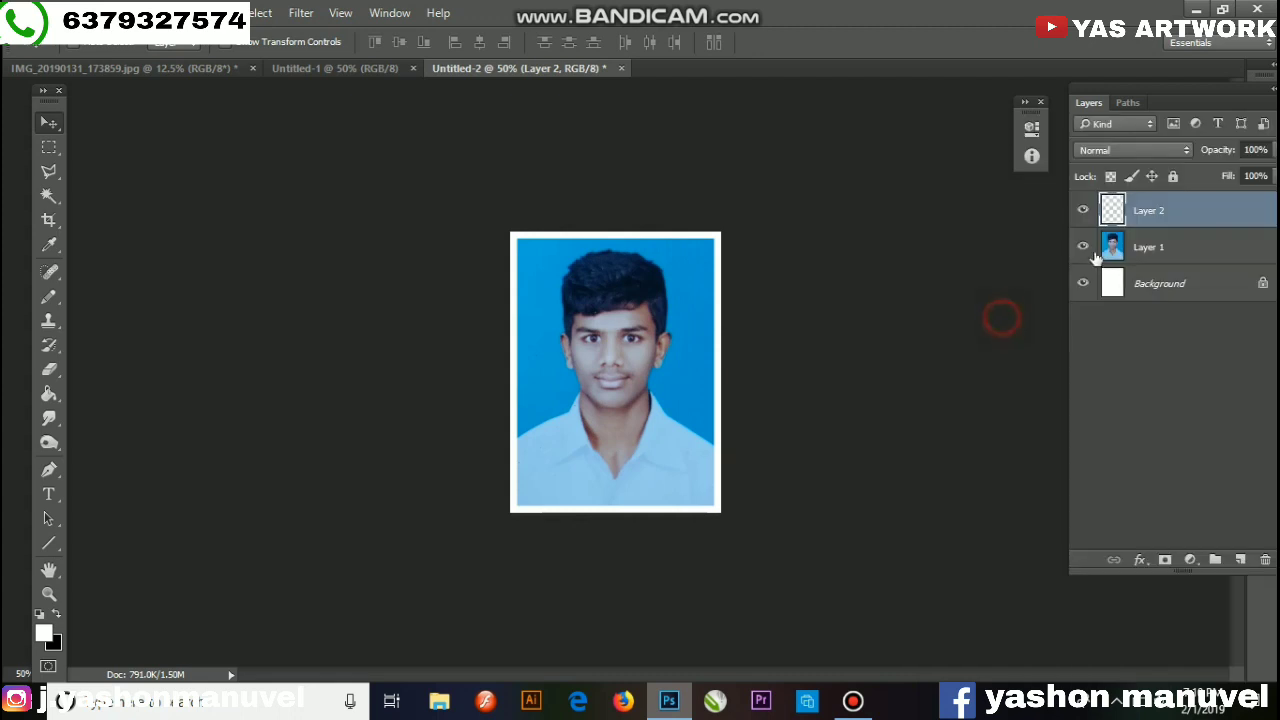
{"action": "right_click", "coordinate": [1138, 213]}
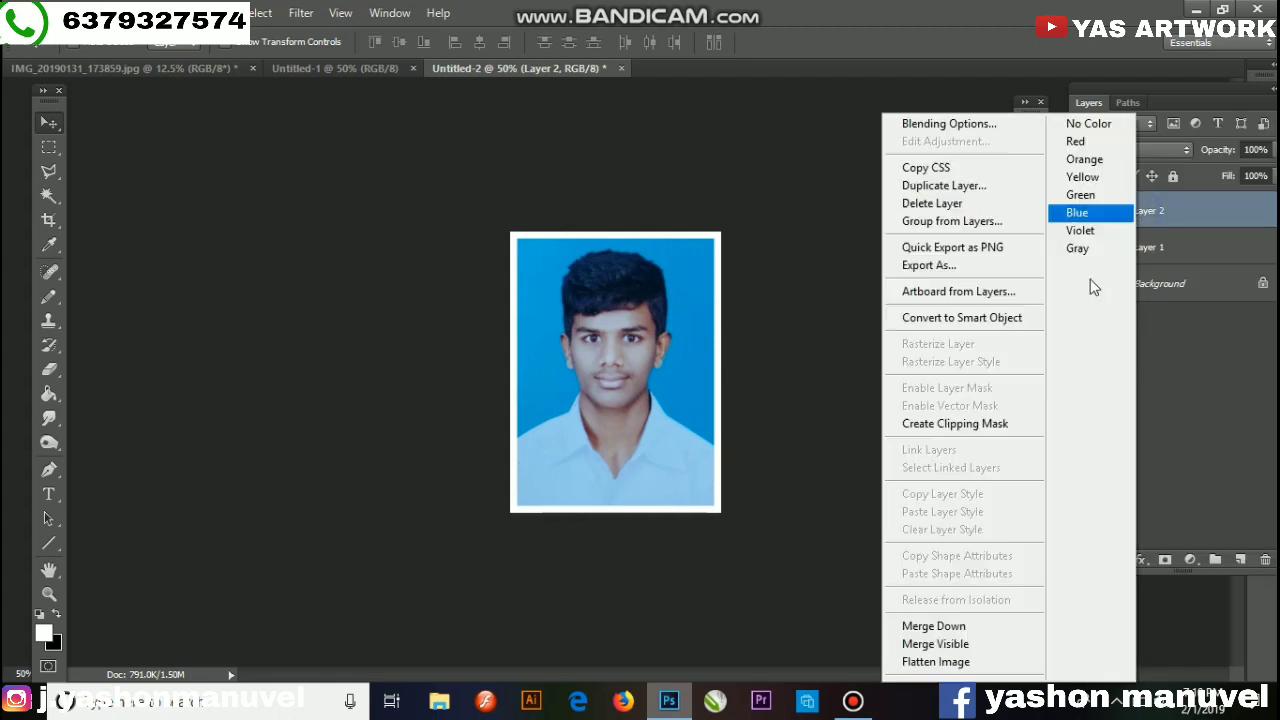
{"action": "left_click", "coordinate": [913, 628]}
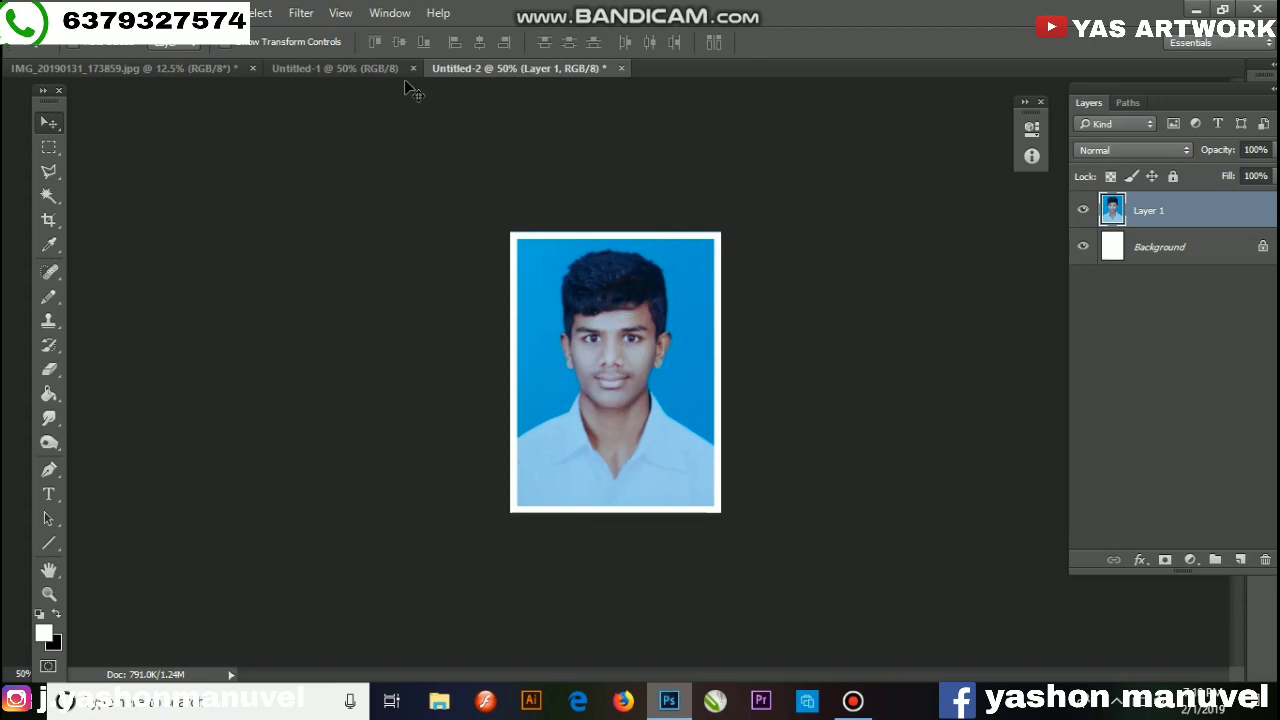
{"action": "left_click_drag", "start_coordinate": [630, 318], "coordinate": [335, 63]}
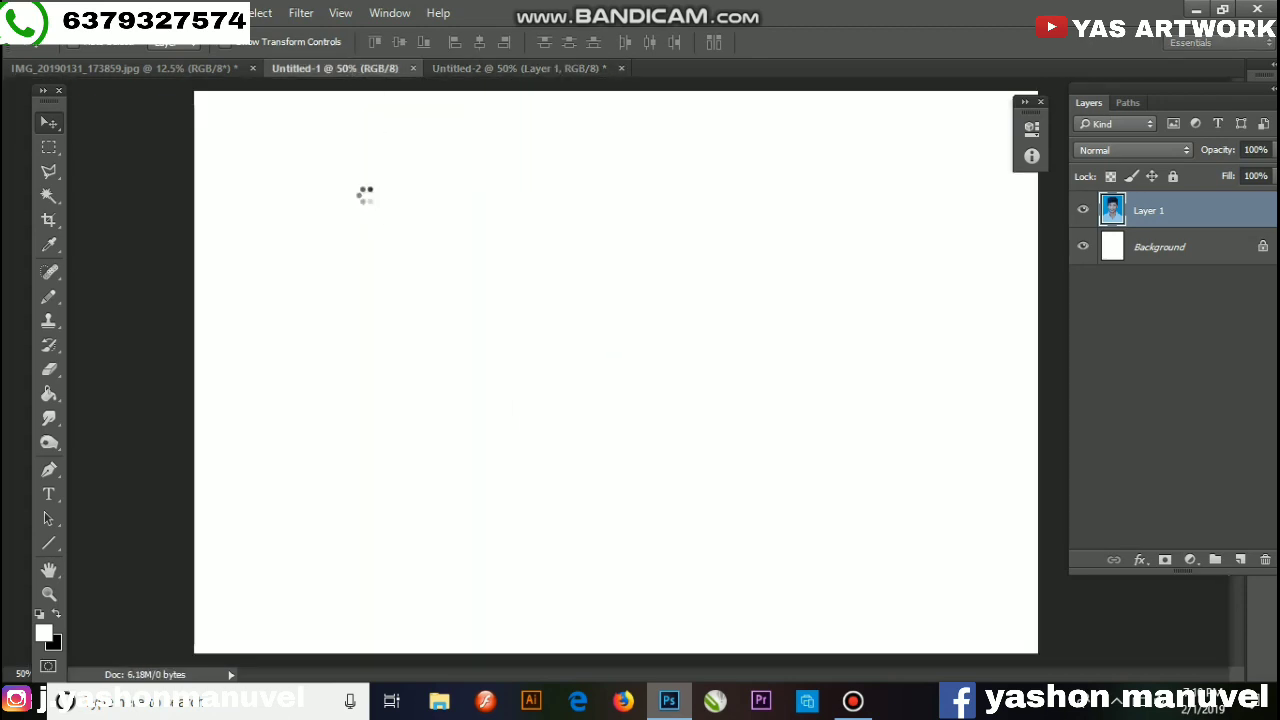
{"action": "left_click_drag", "start_coordinate": [338, 67], "coordinate": [366, 200]}
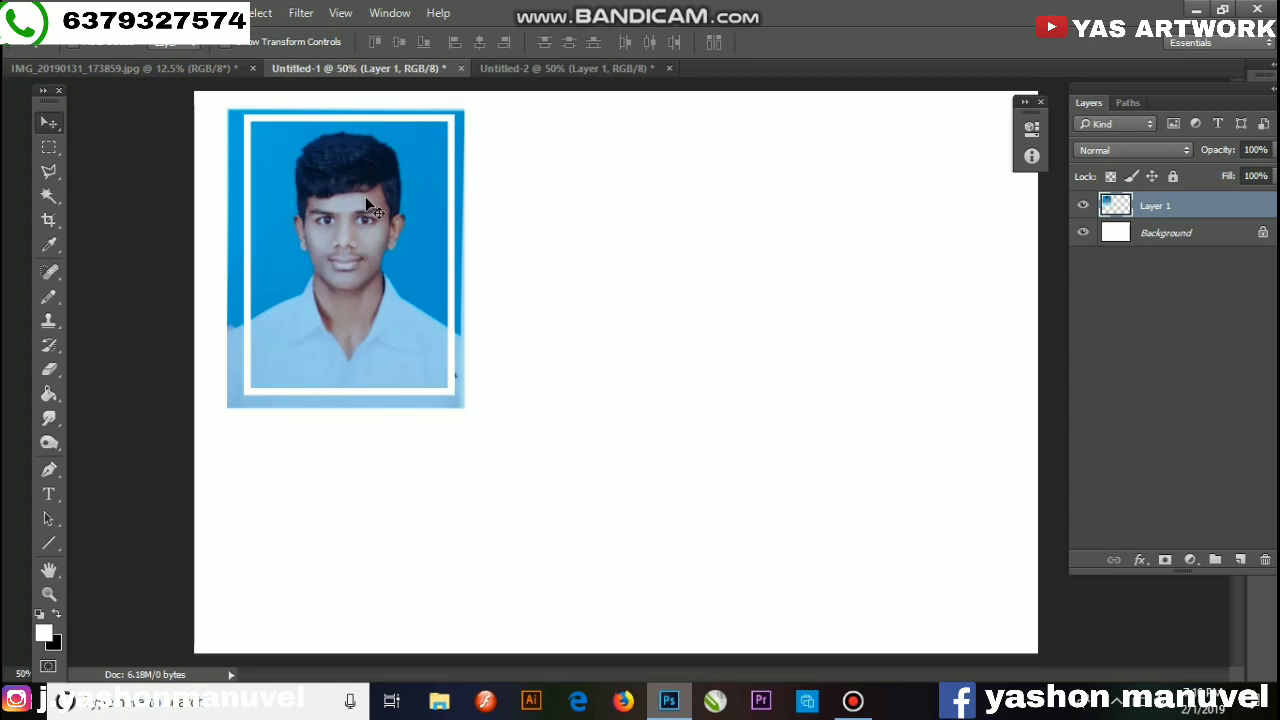
{"action": "key", "text": "ctrl+minus"}
{"action": "left_click_drag", "start_coordinate": [413, 283], "coordinate": [467, 278]}
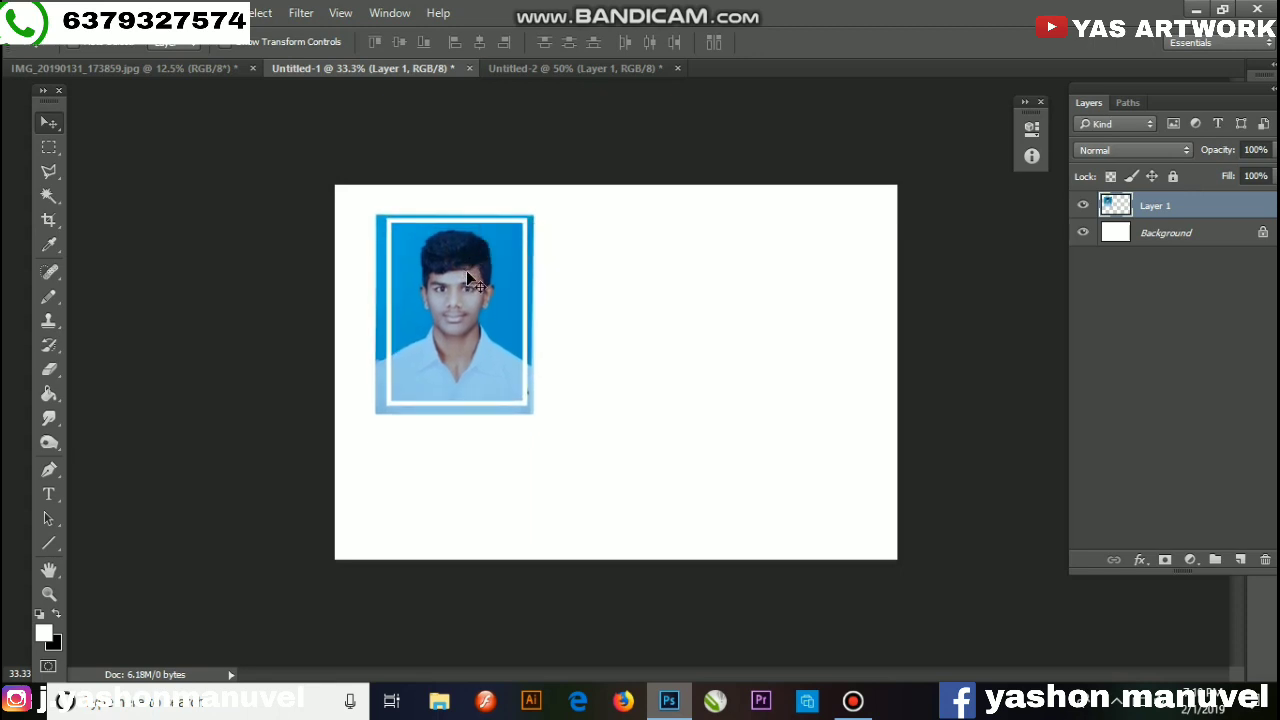
{"action": "key", "text": "ctrl"}
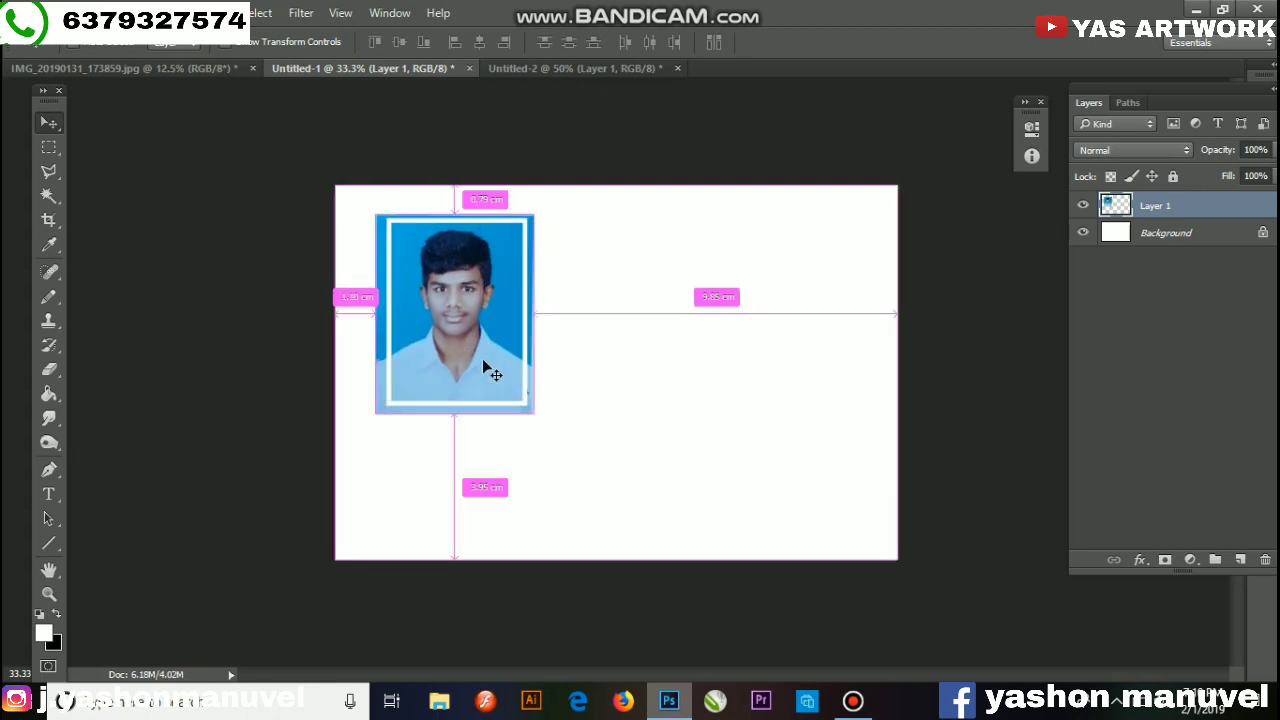
{"action": "left_click_drag", "start_coordinate": [521, 278], "coordinate": [503, 260]}
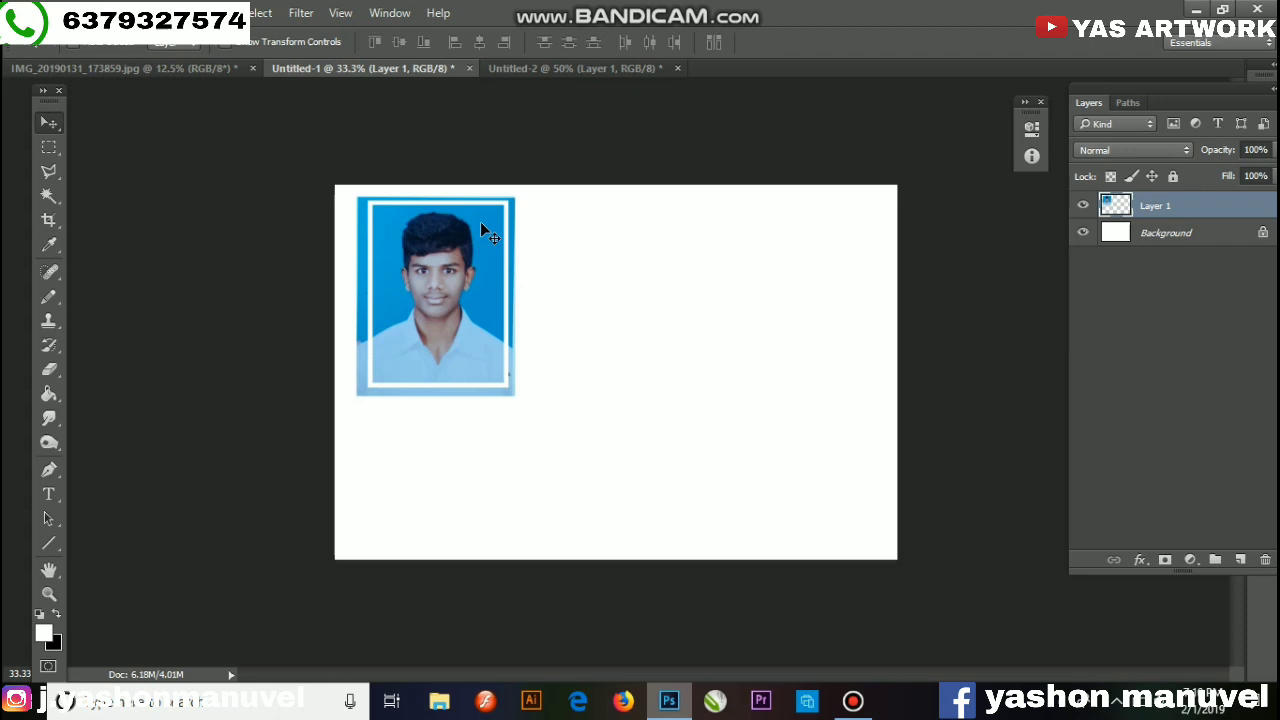
{"action": "key", "text": "Delete"}
{"action": "left_click", "coordinate": [511, 68]}
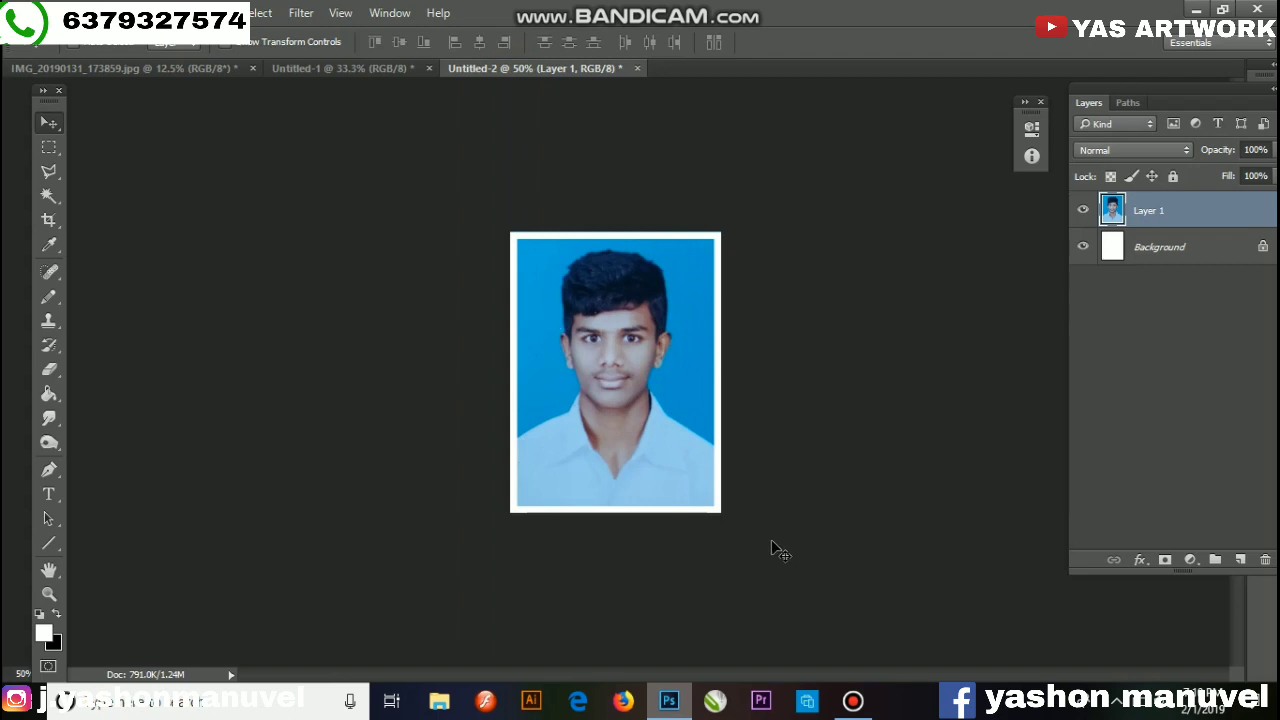
Step: Realign the framed photo and crop Untitled-2 to its full canvas
{"action": "left_click_drag", "start_coordinate": [660, 340], "coordinate": [666, 351]}
{"action": "key", "text": "ctrl+t"}
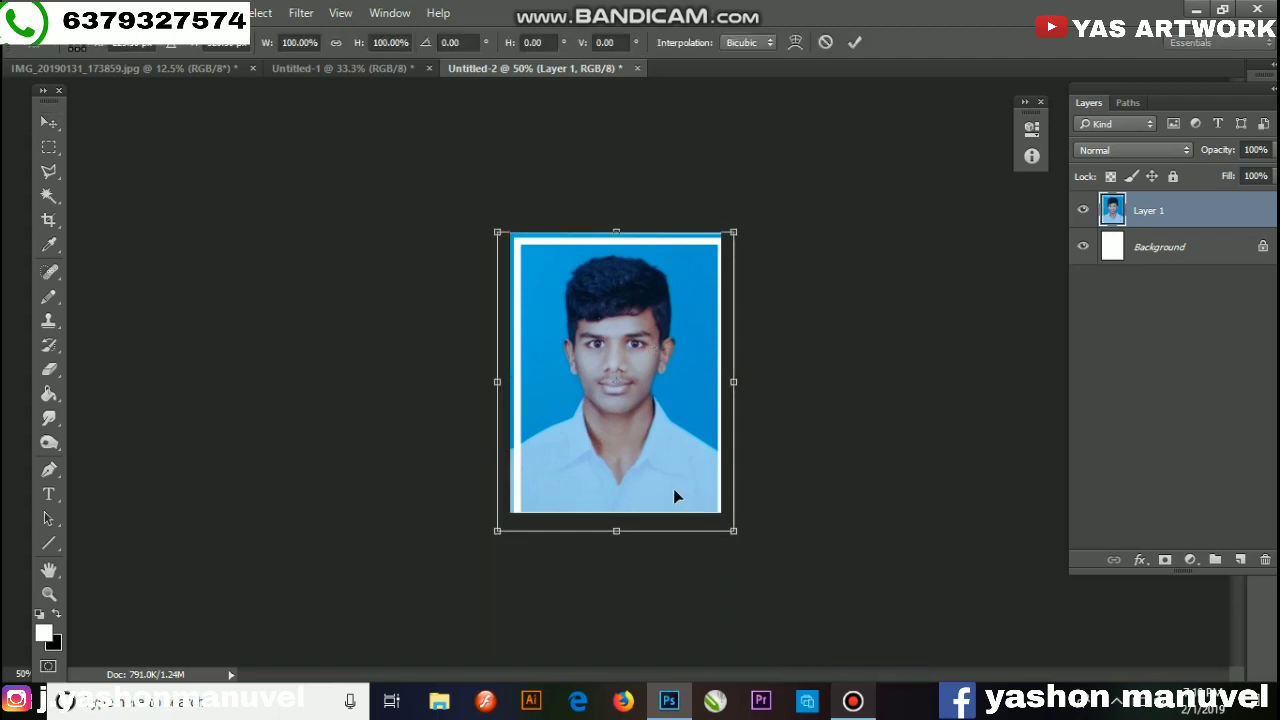
{"action": "key", "text": "Return"}
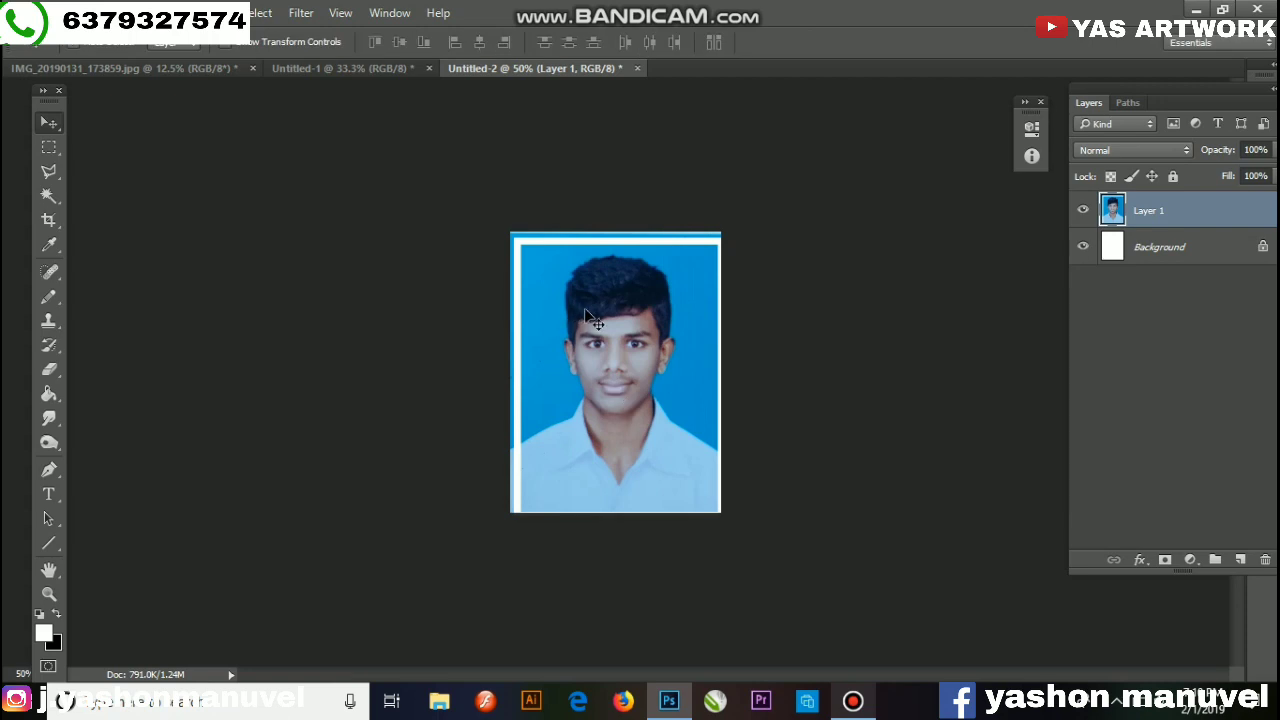
{"action": "key", "text": "ctrl+z"}
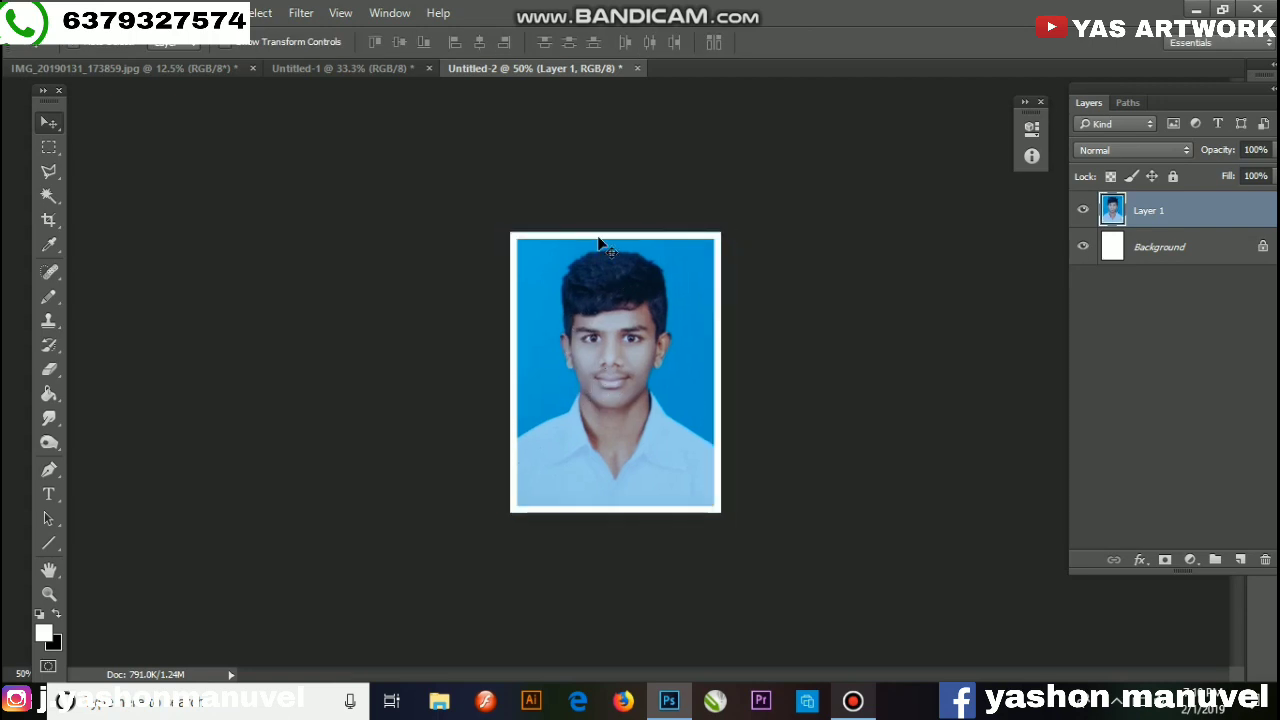
{"action": "left_click", "coordinate": [50, 148]}
{"action": "left_click_drag", "start_coordinate": [446, 191], "coordinate": [771, 583]}
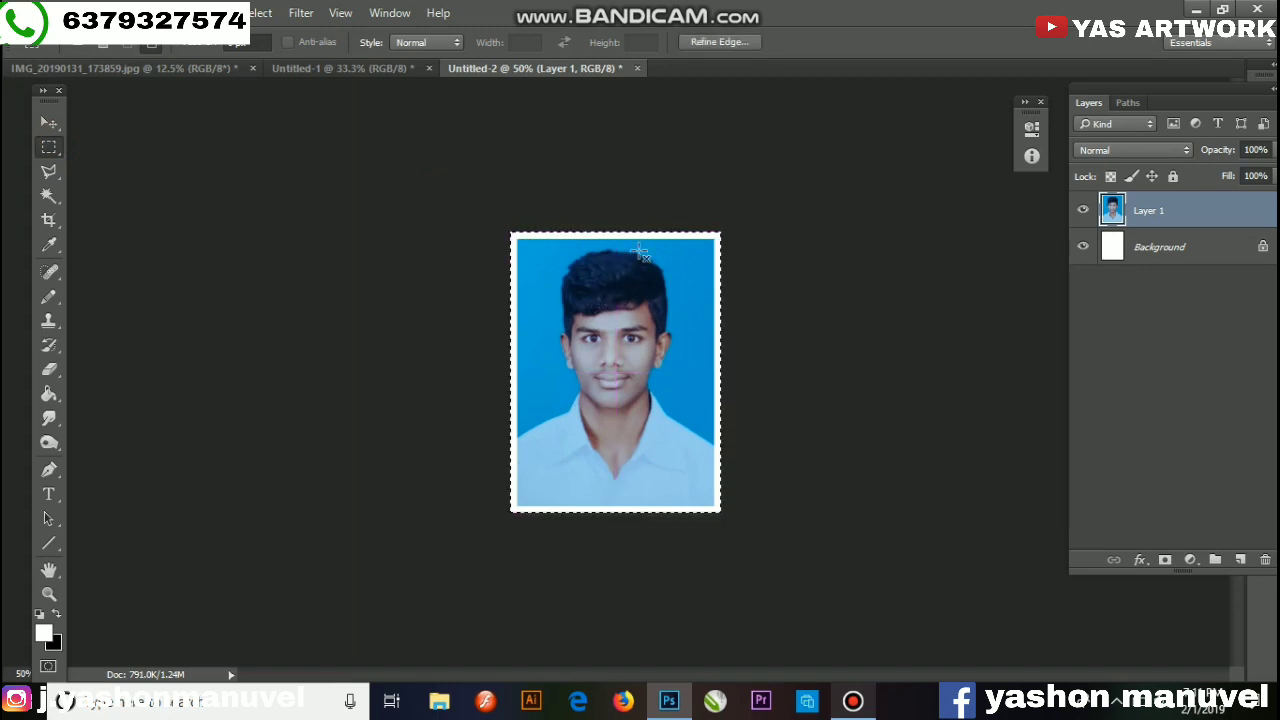
{"action": "left_click", "coordinate": [125, 12]}
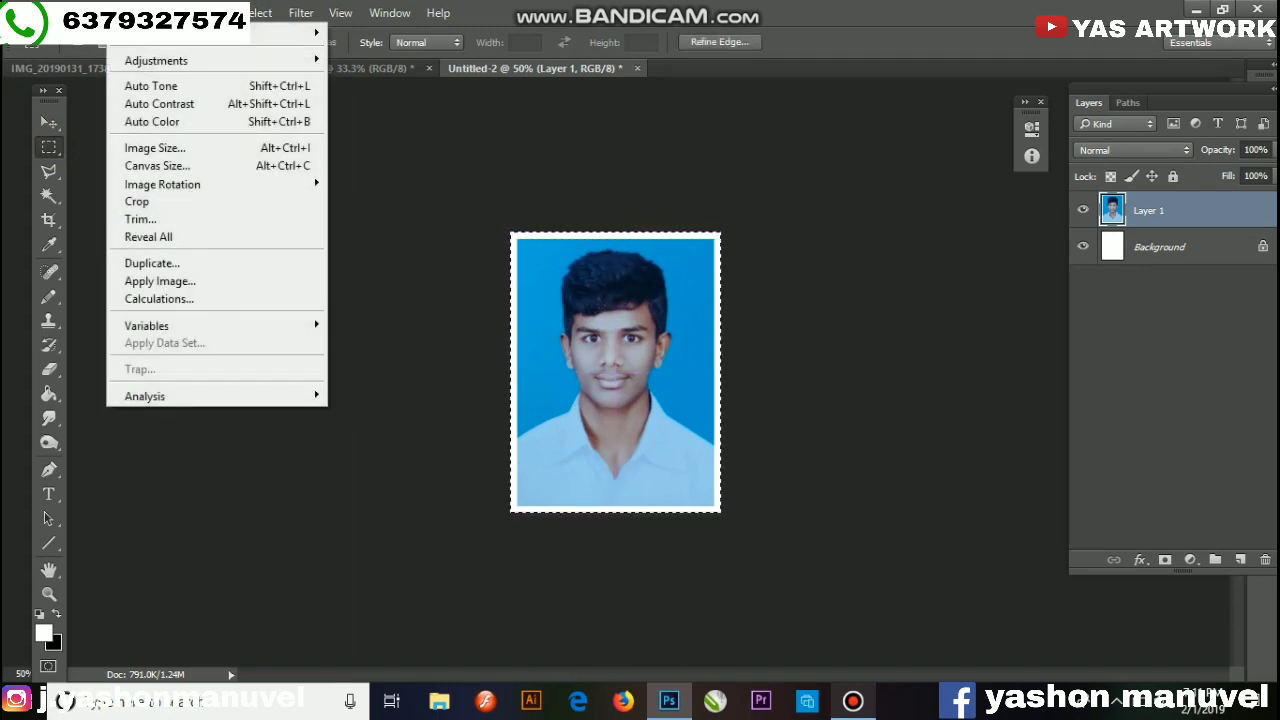
{"action": "left_click", "coordinate": [200, 203]}
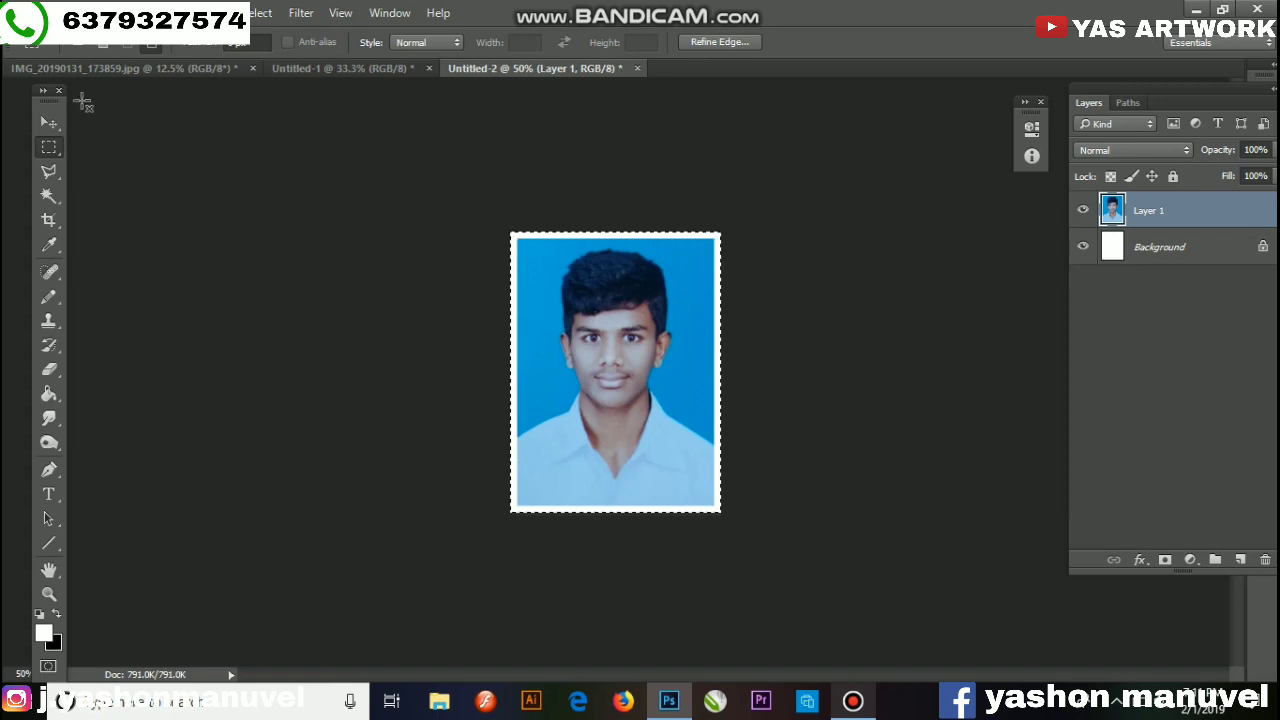
{"action": "left_click", "coordinate": [50, 122]}
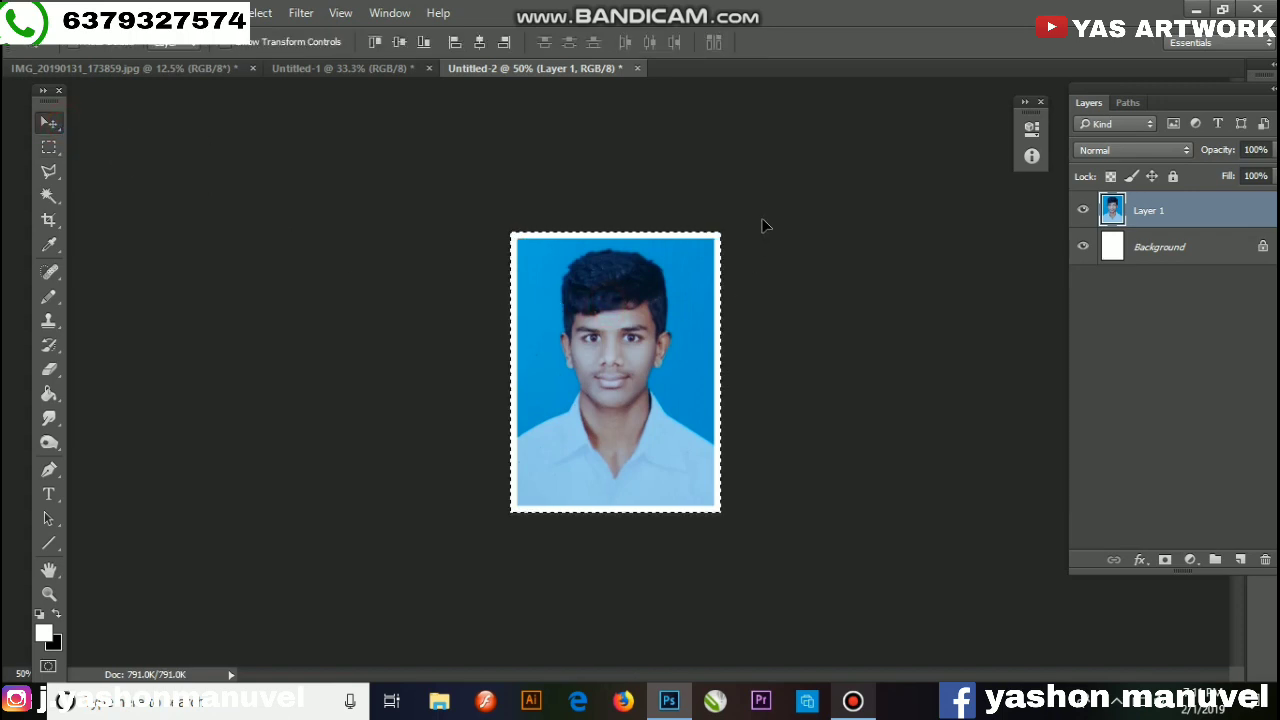
Step: Place the framed photo in Untitled-1's top-left corner and add a copy beside it
{"action": "mouse_move", "coordinate": [598, 270]}
{"action": "left_mouse_down"}
{"action": "mouse_move", "coordinate": [528, 180]}
{"action": "mouse_move", "coordinate": [406, 70]}
{"action": "mouse_move", "coordinate": [514, 274]}
{"action": "left_mouse_up"}
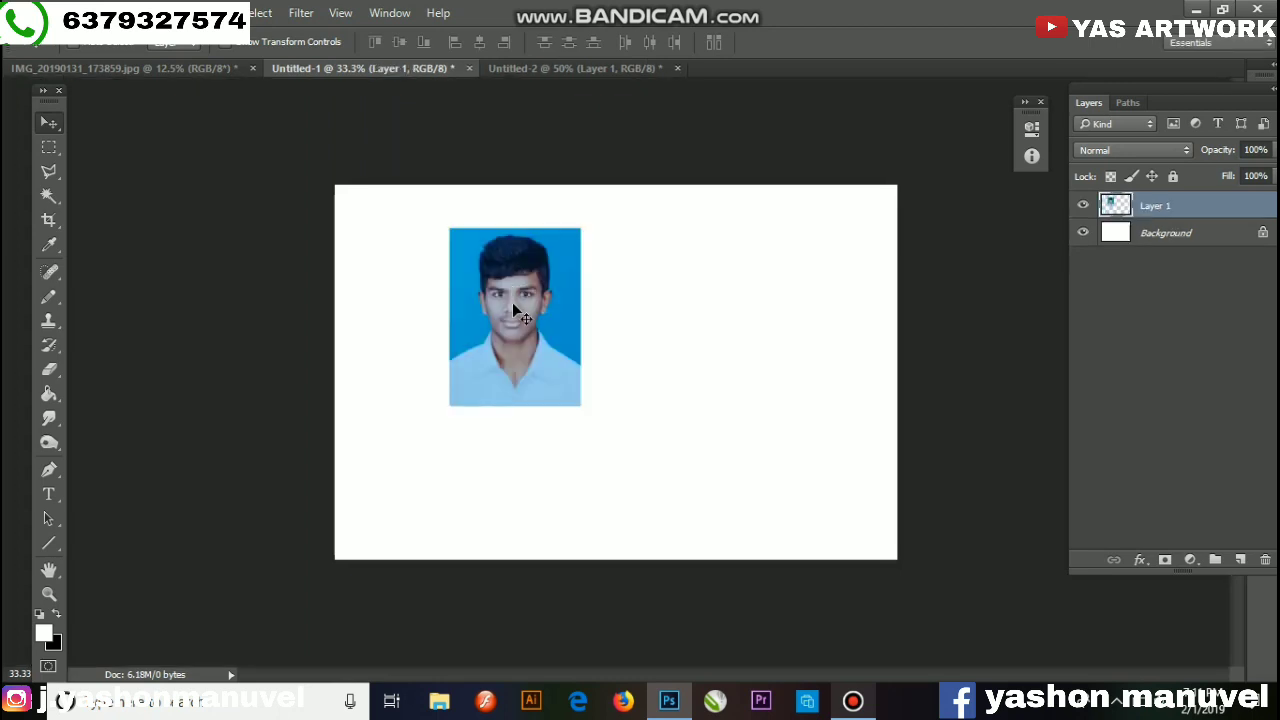
{"action": "left_click_drag", "start_coordinate": [524, 318], "coordinate": [430, 297]}
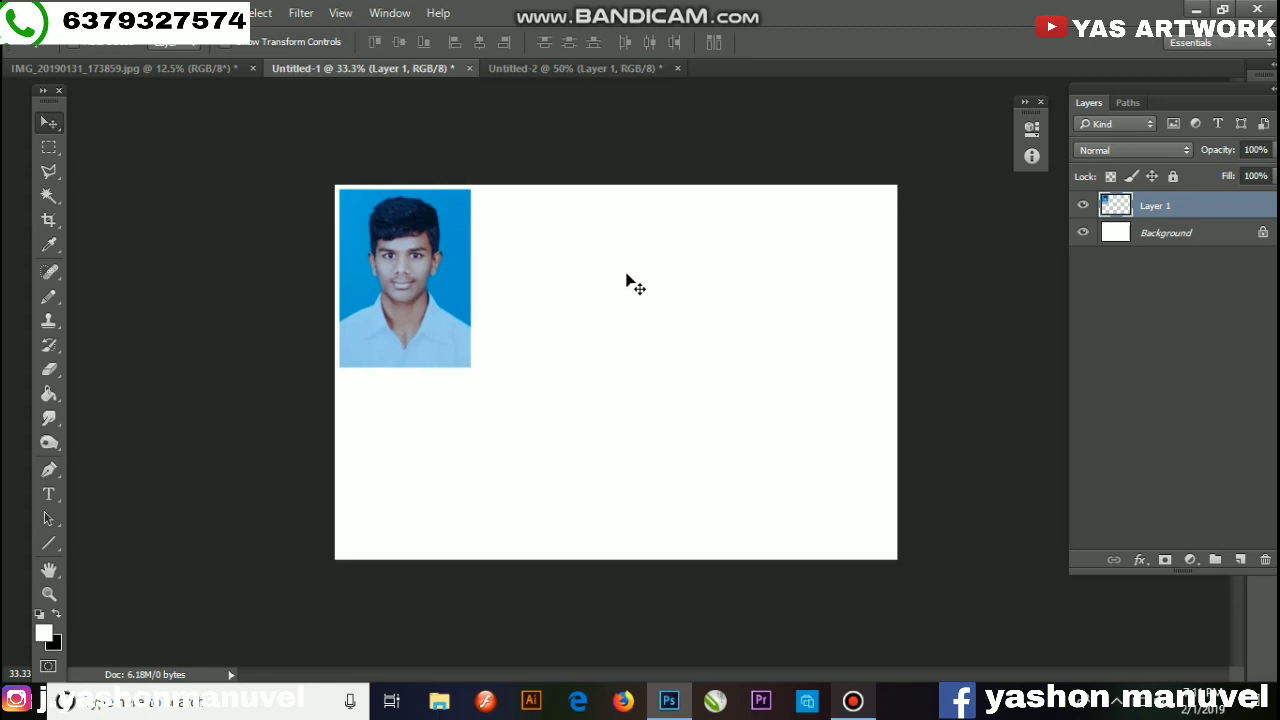
{"action": "right_click", "coordinate": [438, 242]}
{"action": "left_click", "coordinate": [441, 246]}
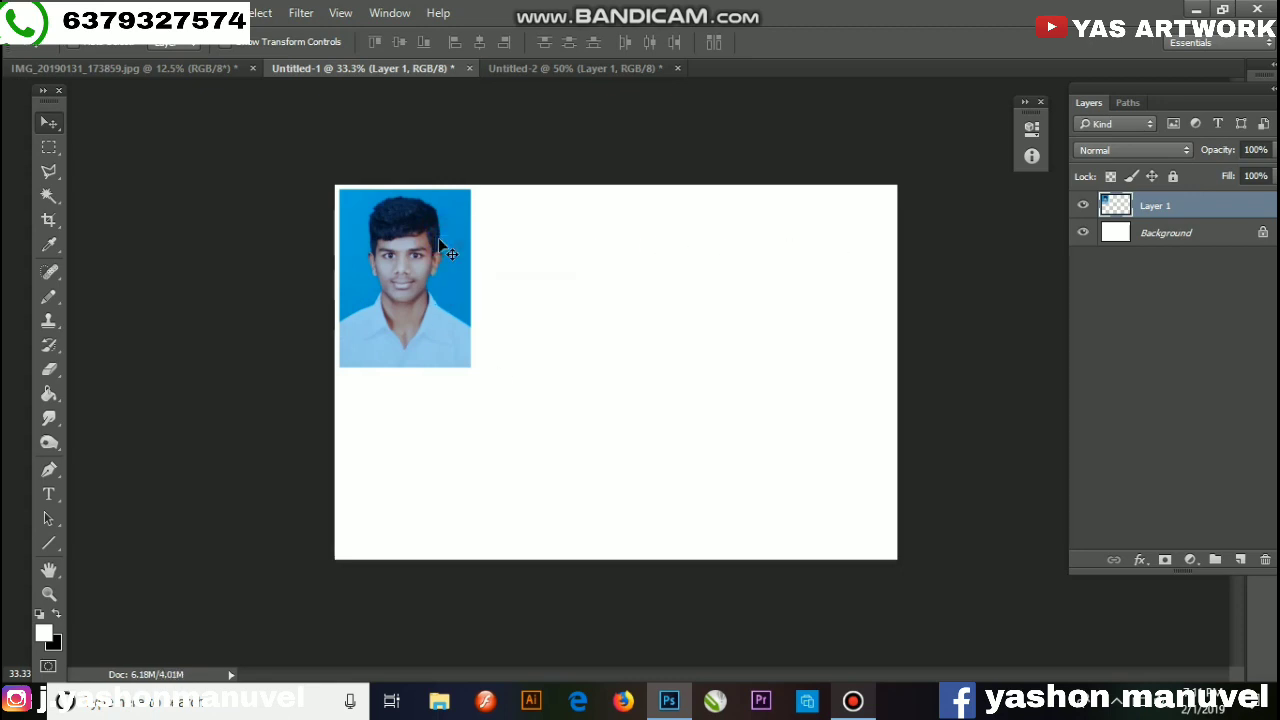
{"action": "mouse_move", "coordinate": [388, 338]}
{"action": "left_mouse_down"}
{"action": "mouse_move", "coordinate": [525, 337]}
{"action": "mouse_move", "coordinate": [537, 313]}
{"action": "mouse_move", "coordinate": [621, 326]}
{"action": "mouse_move", "coordinate": [810, 283]}
{"action": "mouse_move", "coordinate": [812, 262]}
{"action": "left_mouse_up"}
Step: Place the fourth photo to finish the row, then merge all four copies into Layer 1
{"action": "left_click", "coordinate": [815, 210], "text": "alt"}
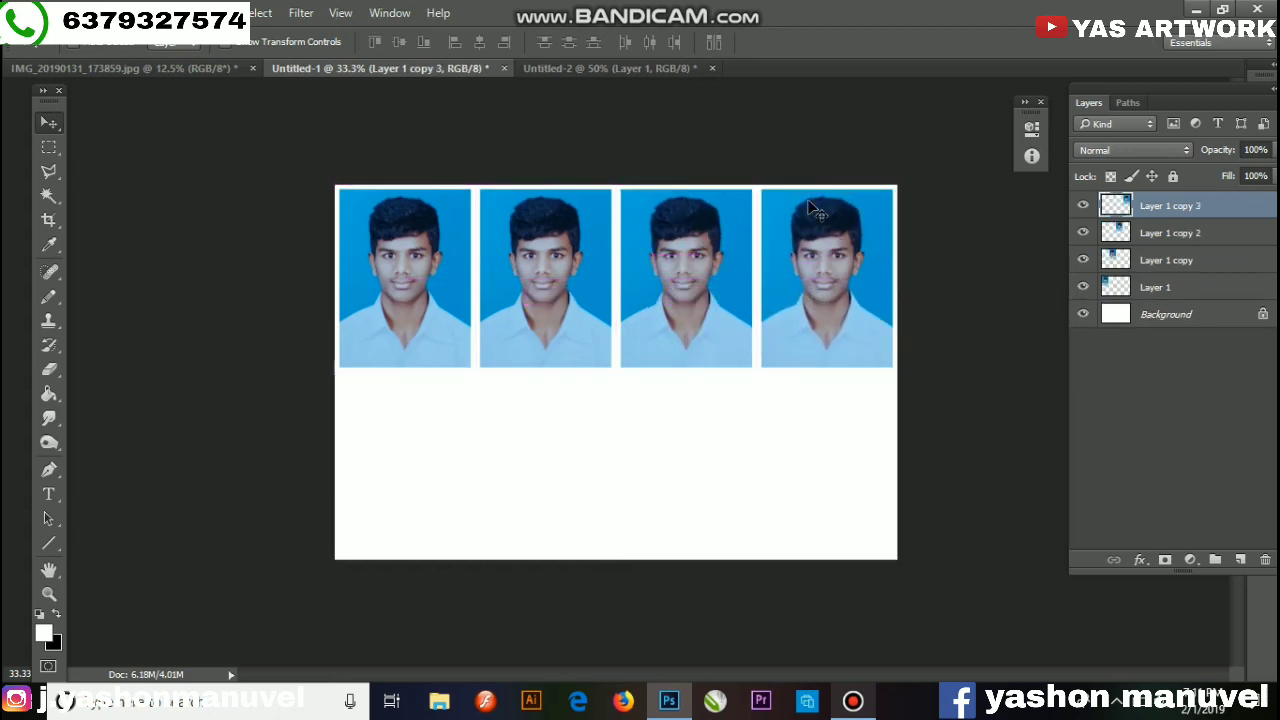
{"action": "right_click", "coordinate": [1200, 207]}
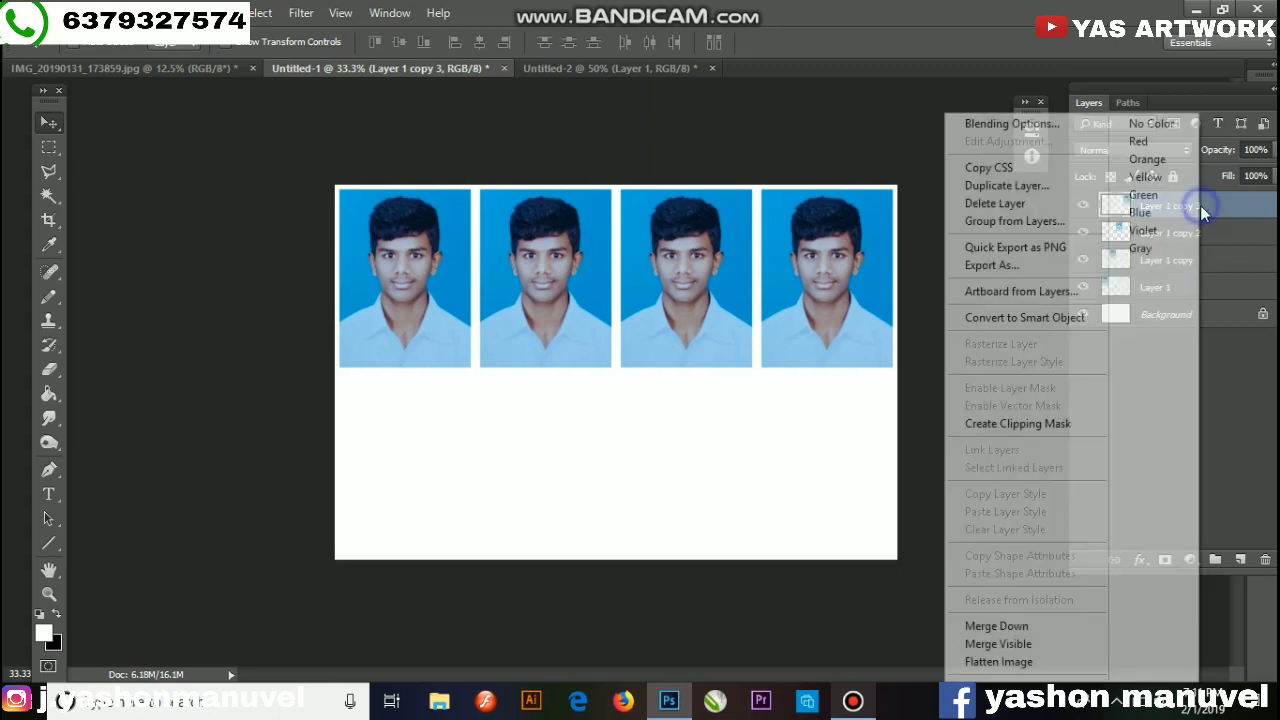
{"action": "left_click", "coordinate": [1048, 622]}
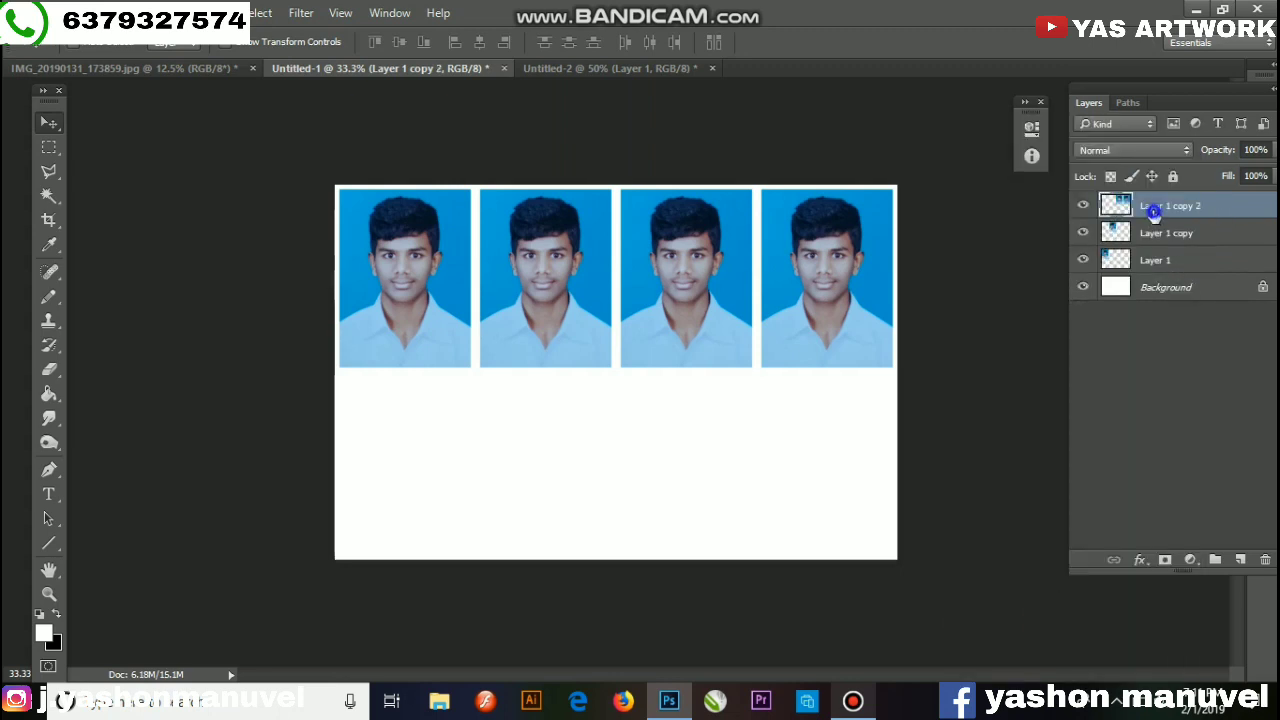
{"action": "right_click", "coordinate": [1148, 206]}
{"action": "left_click", "coordinate": [986, 625]}
{"action": "right_click", "coordinate": [1135, 205]}
{"action": "left_click", "coordinate": [978, 627]}
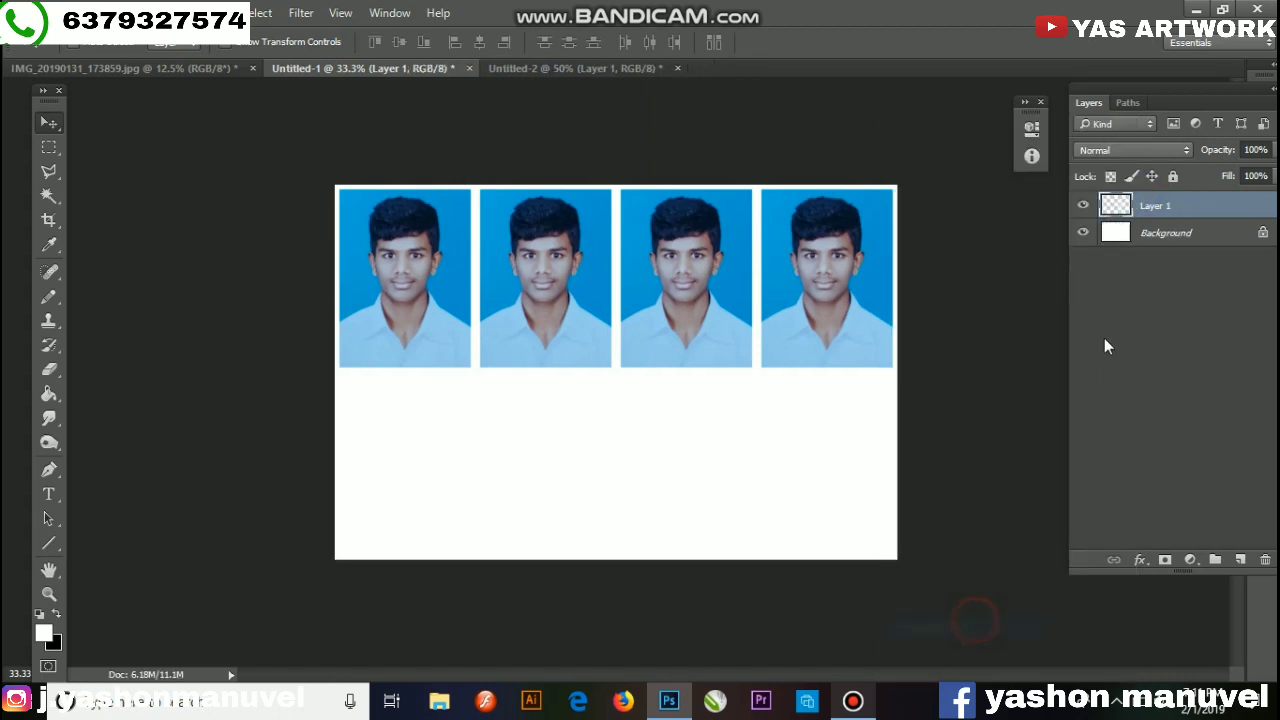
Step: Duplicate the photo row below the first and nudge it up to narrow the gap
{"action": "mouse_move", "coordinate": [497, 285]}
{"action": "left_mouse_down"}
{"action": "mouse_move", "coordinate": [492, 318]}
{"action": "mouse_move", "coordinate": [532, 455]}
{"action": "mouse_move", "coordinate": [564, 477]}
{"action": "left_mouse_up"}
{"action": "key", "text": "ctrl+z"}
{"action": "key", "text": "Up"}
{"action": "key", "text": "Up"}
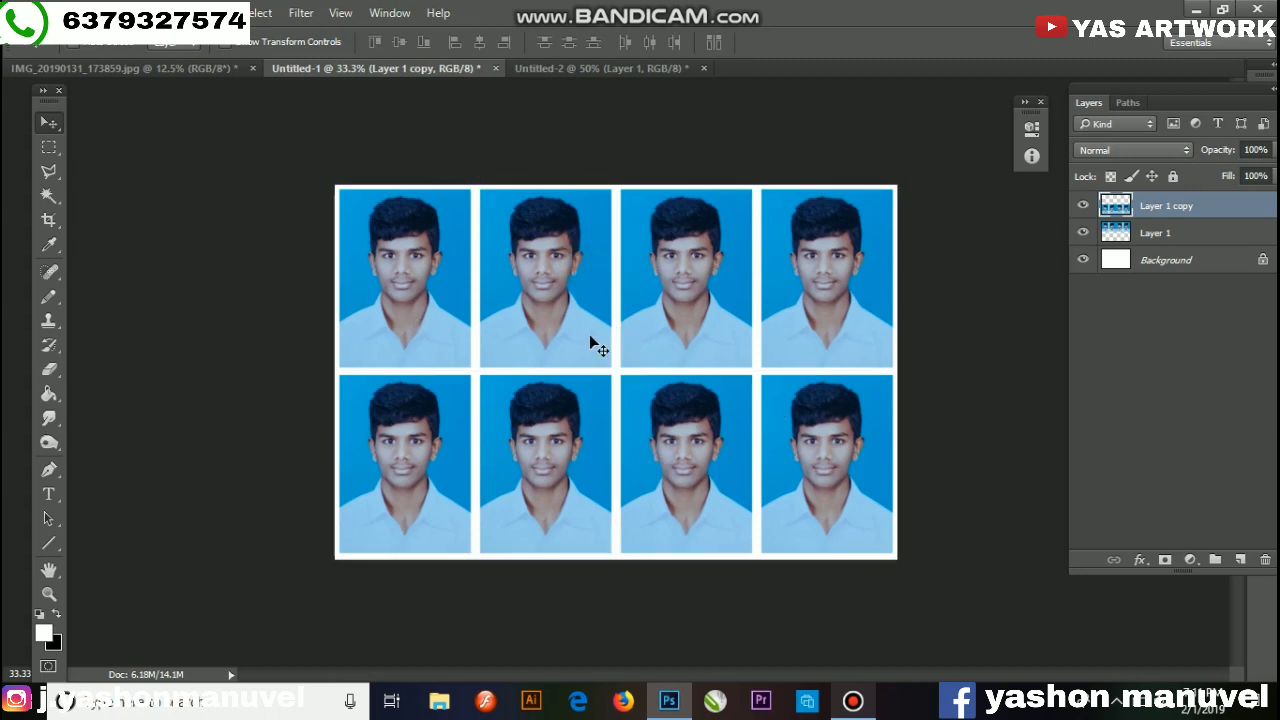
Step: Save the sheet to the Desktop as a JPEG file named maxiii
{"action": "key", "text": "ctrl+s"}
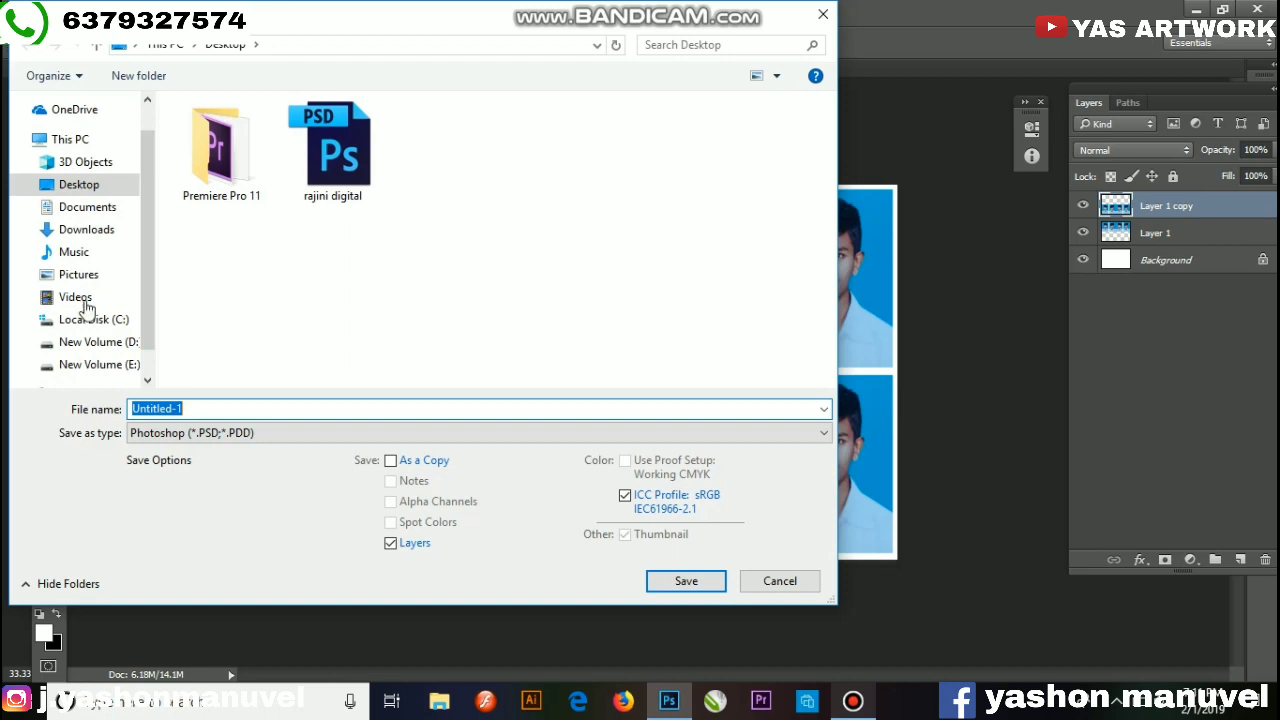
{"action": "left_click", "coordinate": [208, 436]}
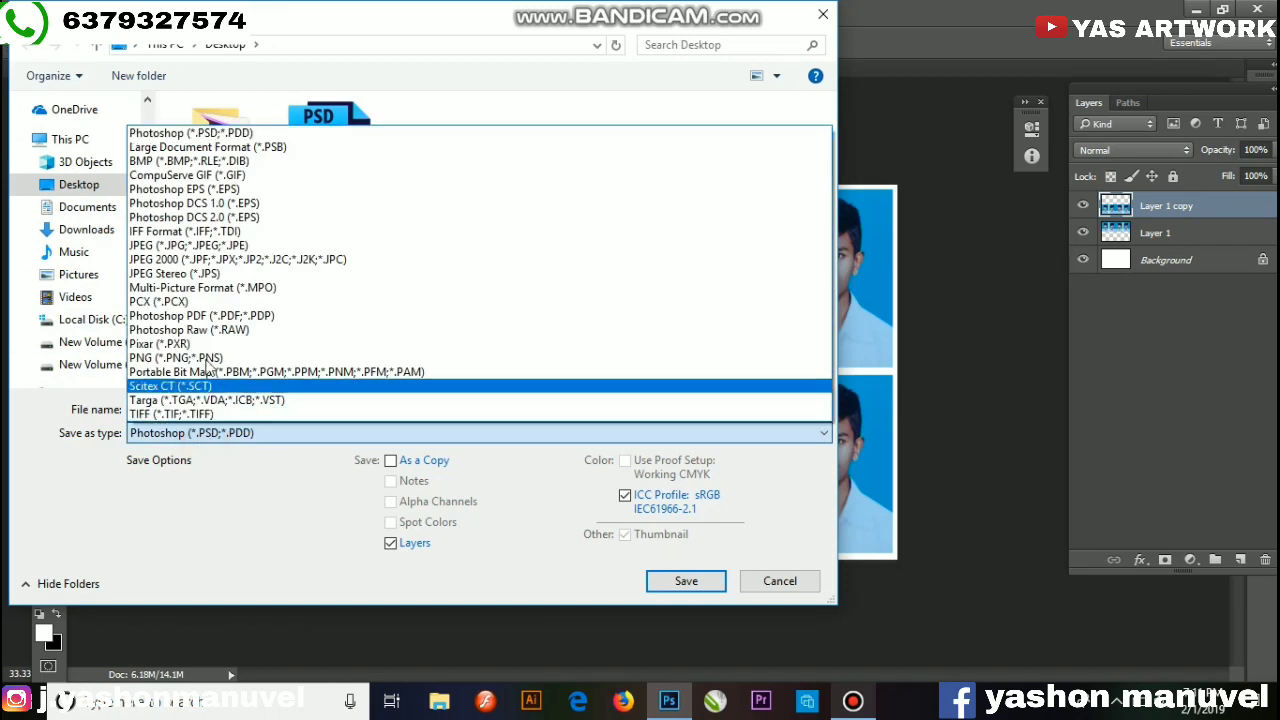
{"action": "left_click", "coordinate": [196, 244]}
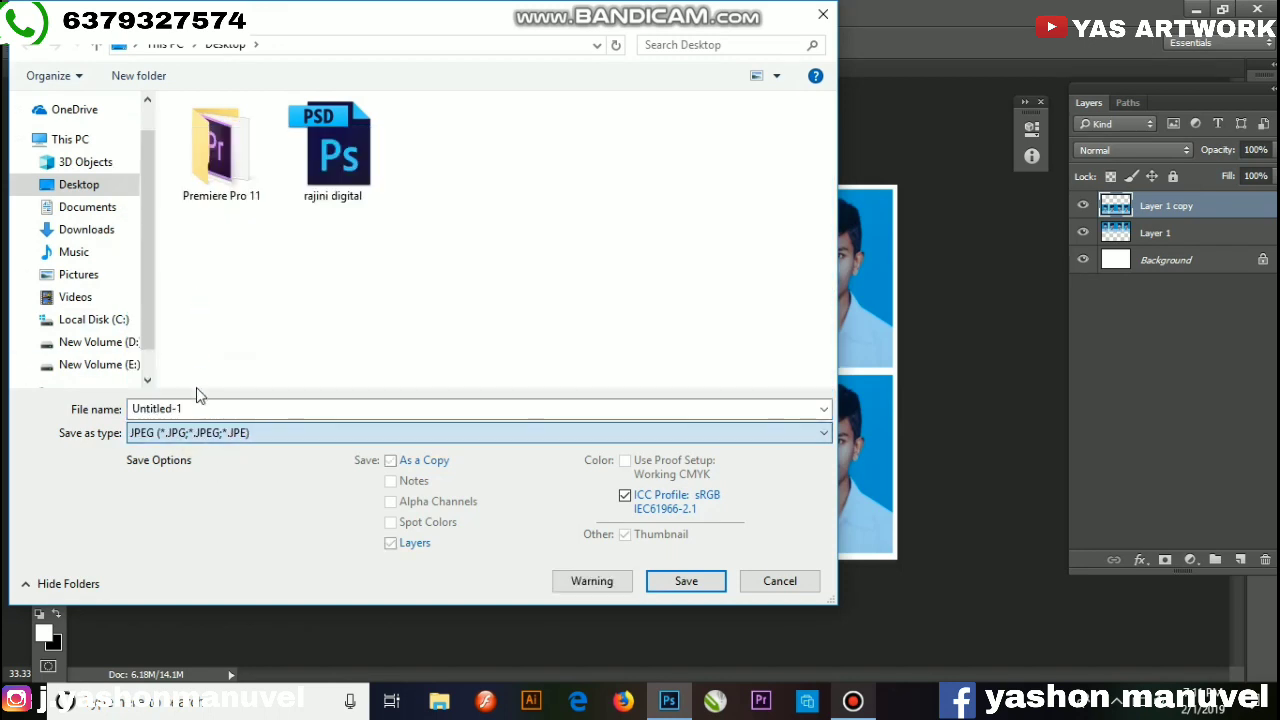
{"action": "double_click", "coordinate": [200, 408]}
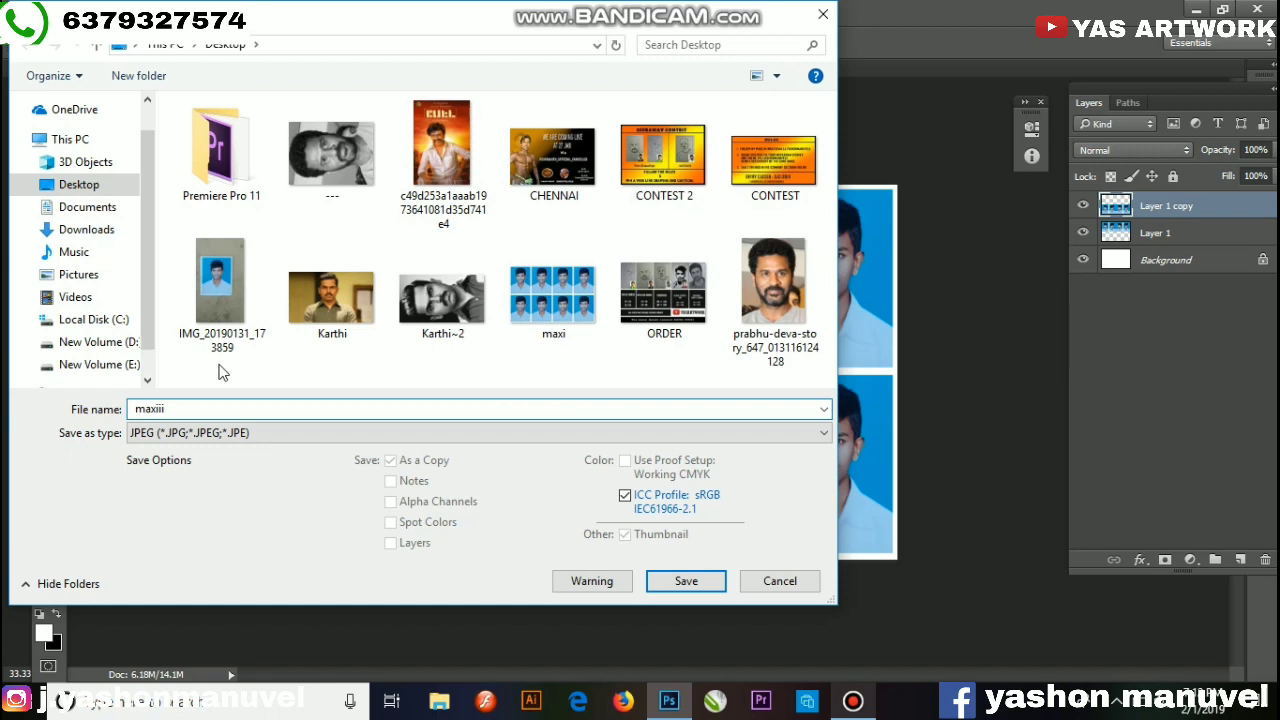
{"action": "left_click", "coordinate": [665, 580]}
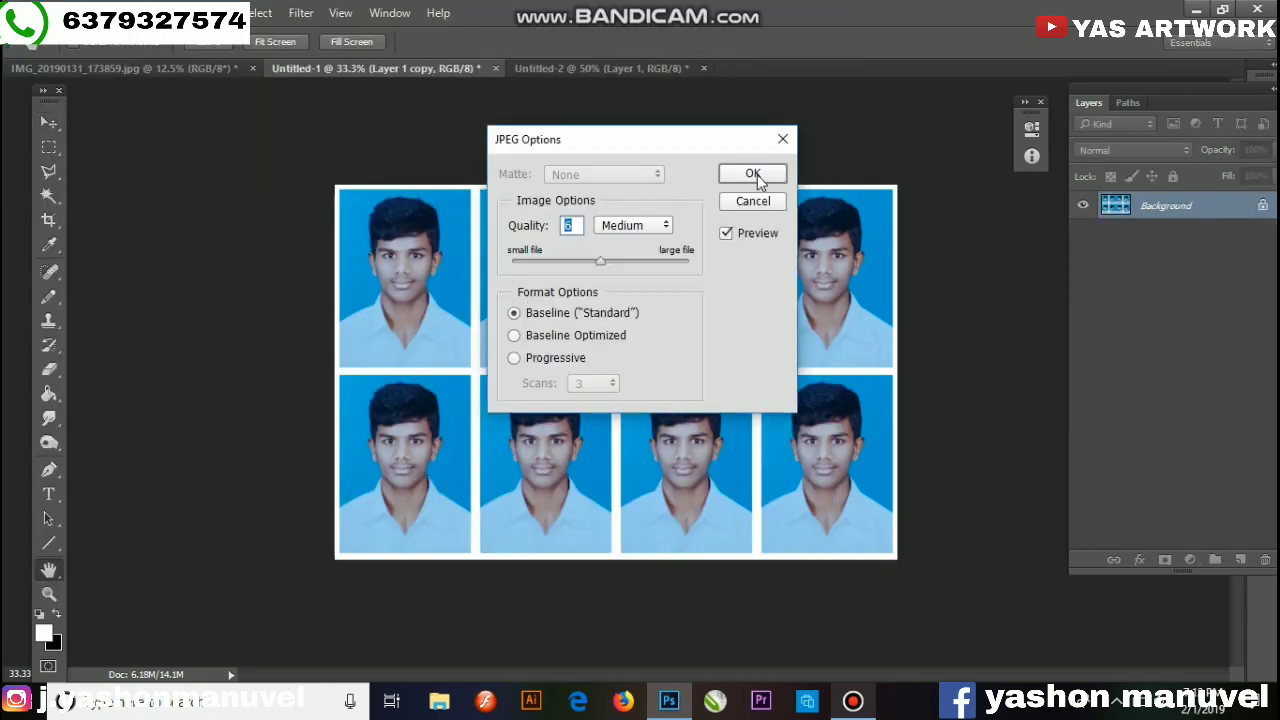
Step: Accept the JPEG Options at Quality 8 (Medium), Baseline Standard
{"action": "left_click", "coordinate": [752, 174]}
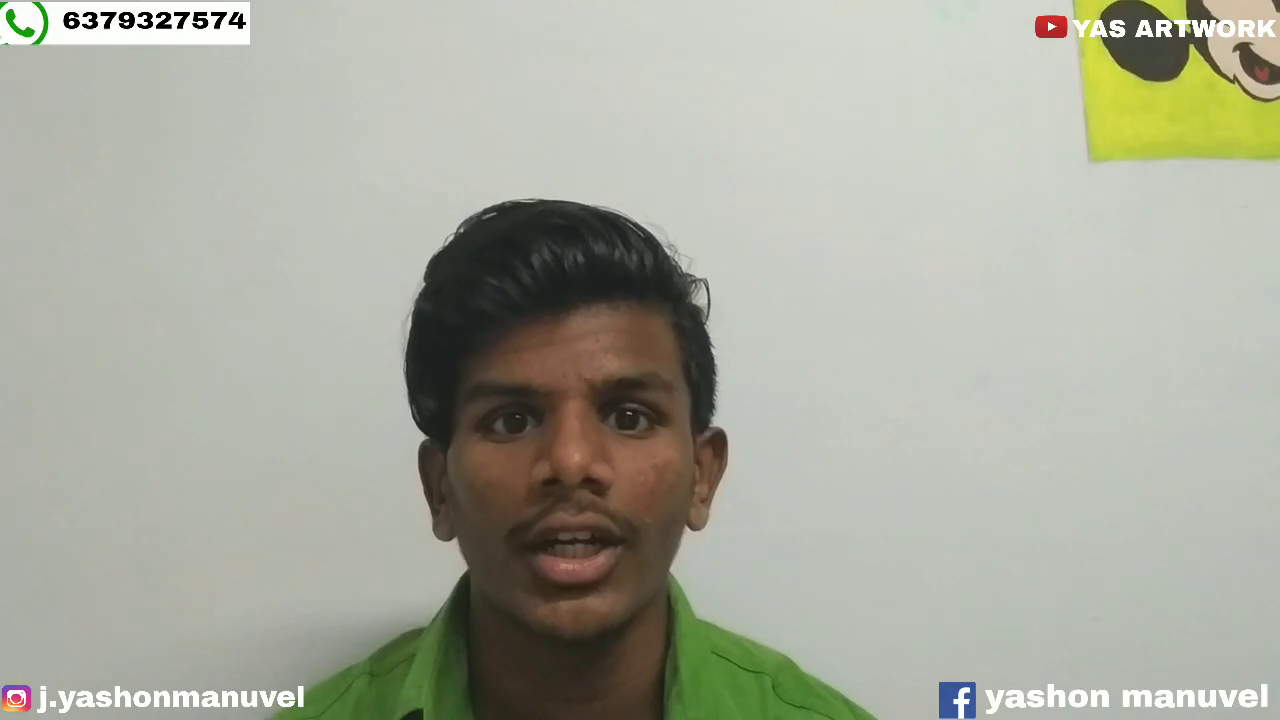